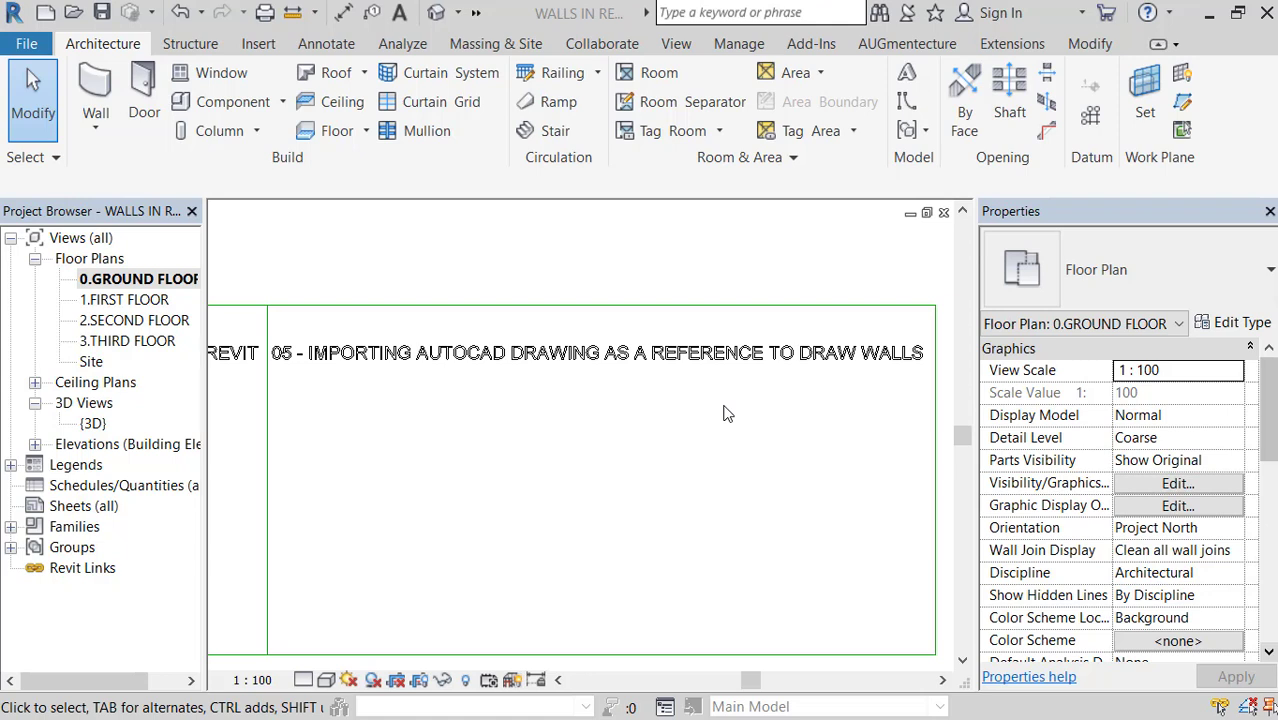
Show the Insert ribbon's link and import tools.
{"action": "left_click", "coordinate": [259, 48]}
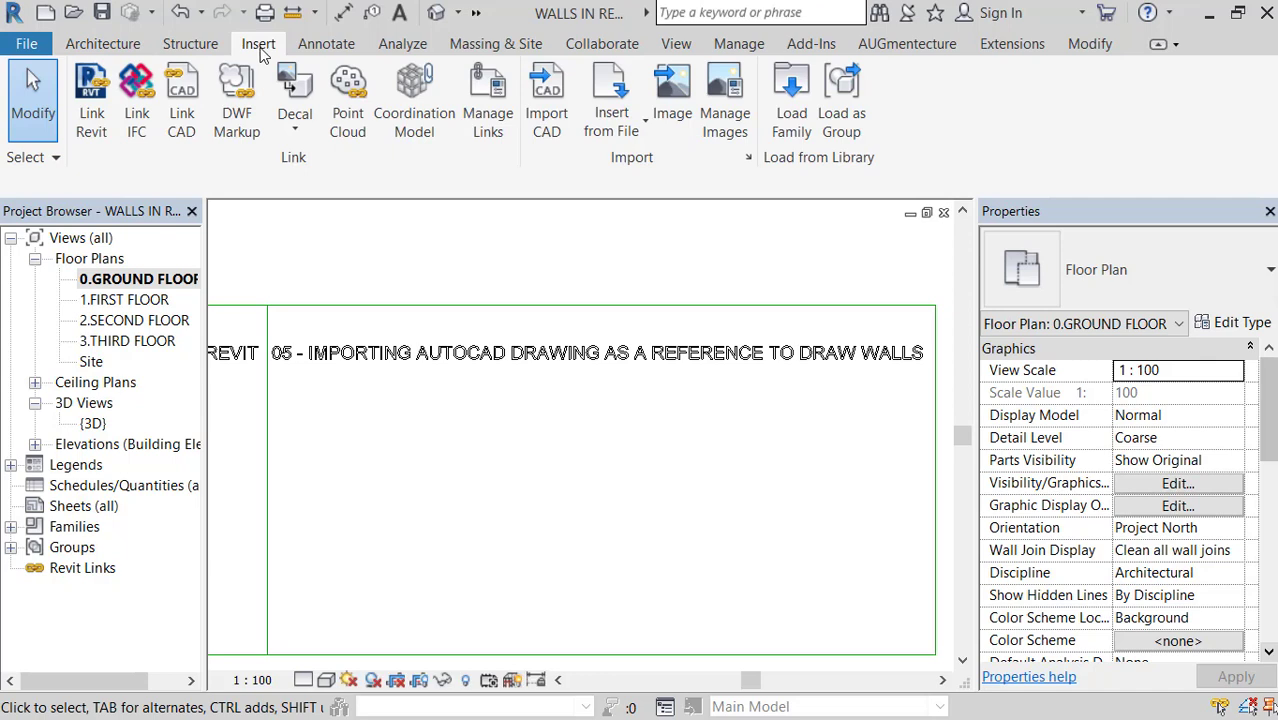
Link FloorPlan-Level1-GA.dwg origin to origin on 0.GROUND FLOOR, with Black and White colours.
{"action": "left_click", "coordinate": [183, 132]}
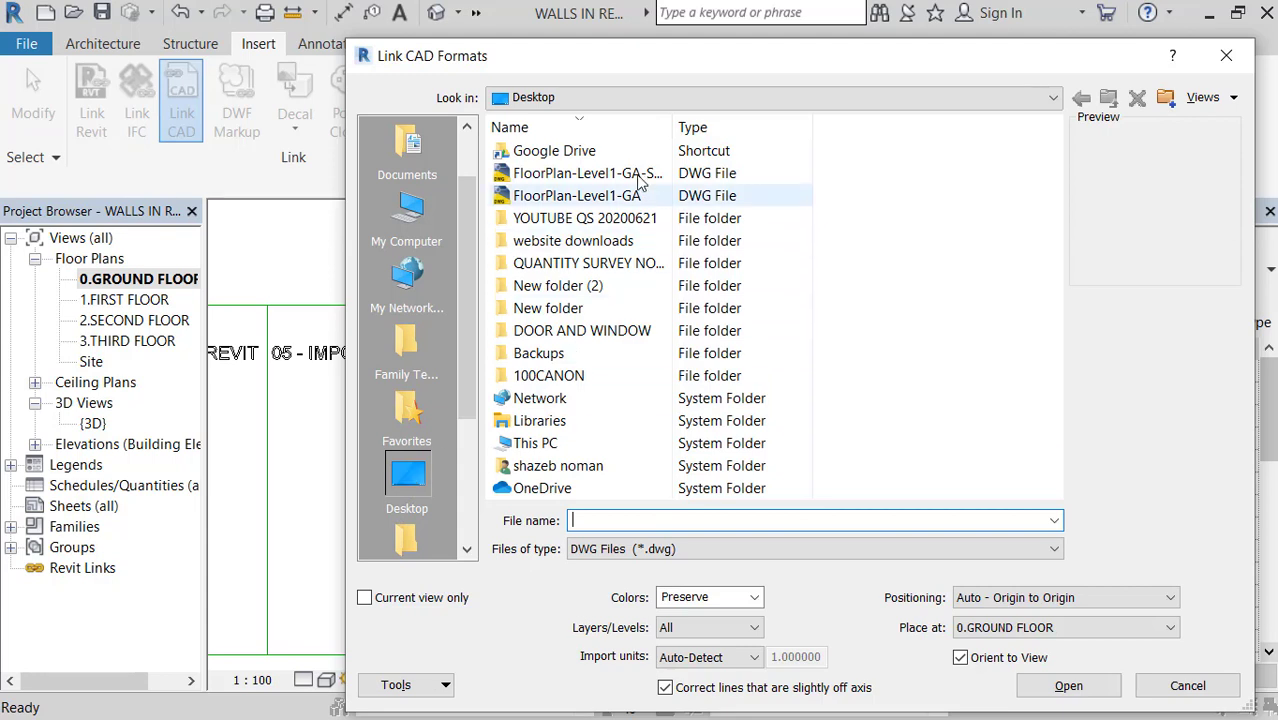
{"action": "left_click", "coordinate": [596, 201]}
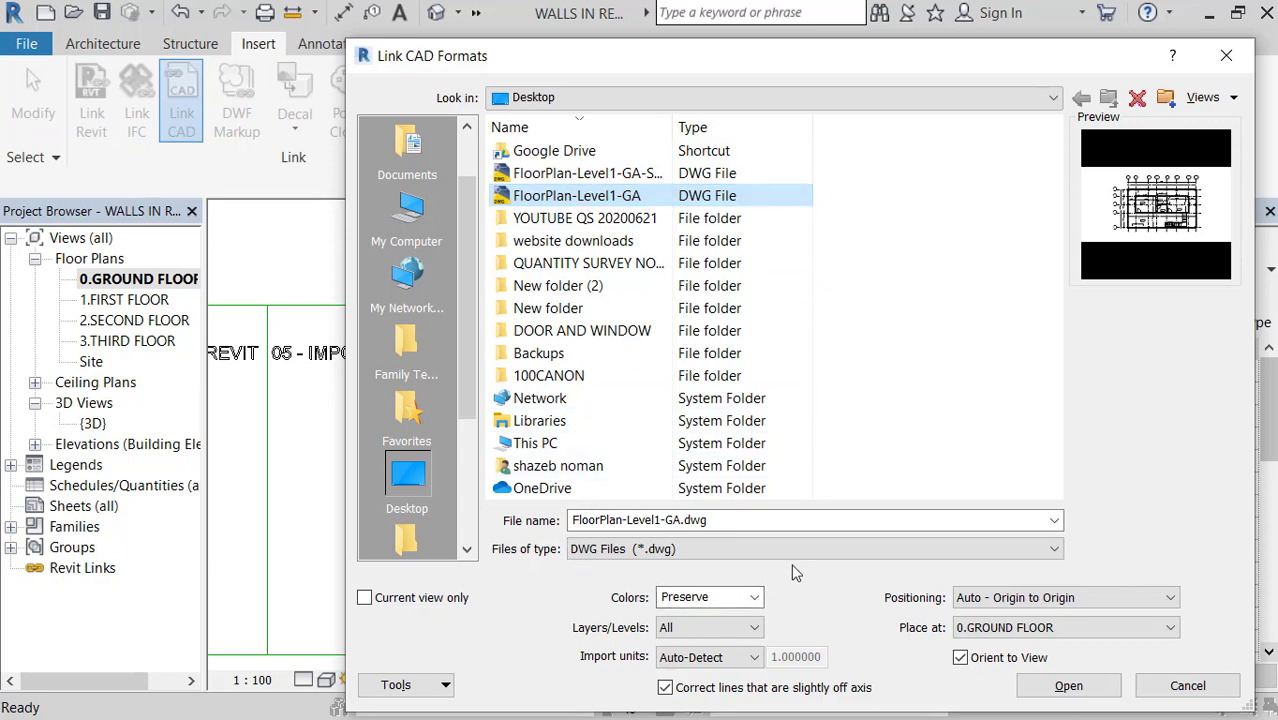
{"action": "left_click", "coordinate": [755, 599]}
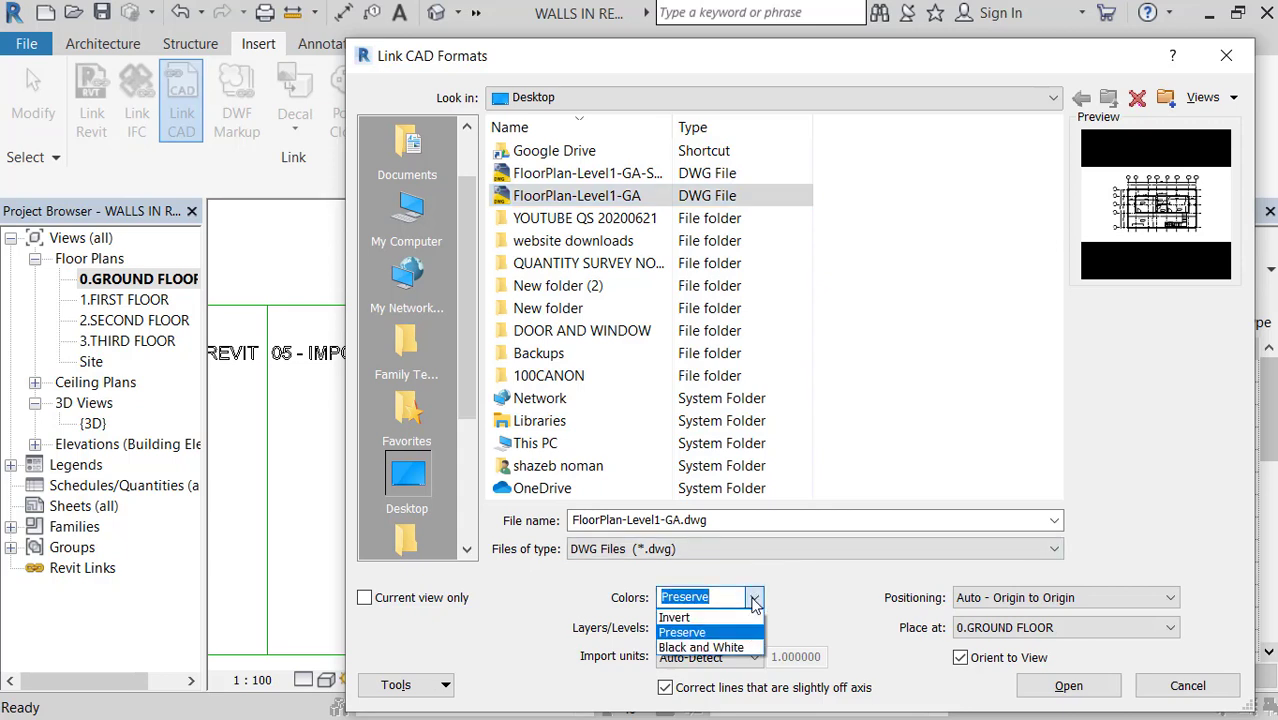
{"action": "left_click", "coordinate": [710, 647]}
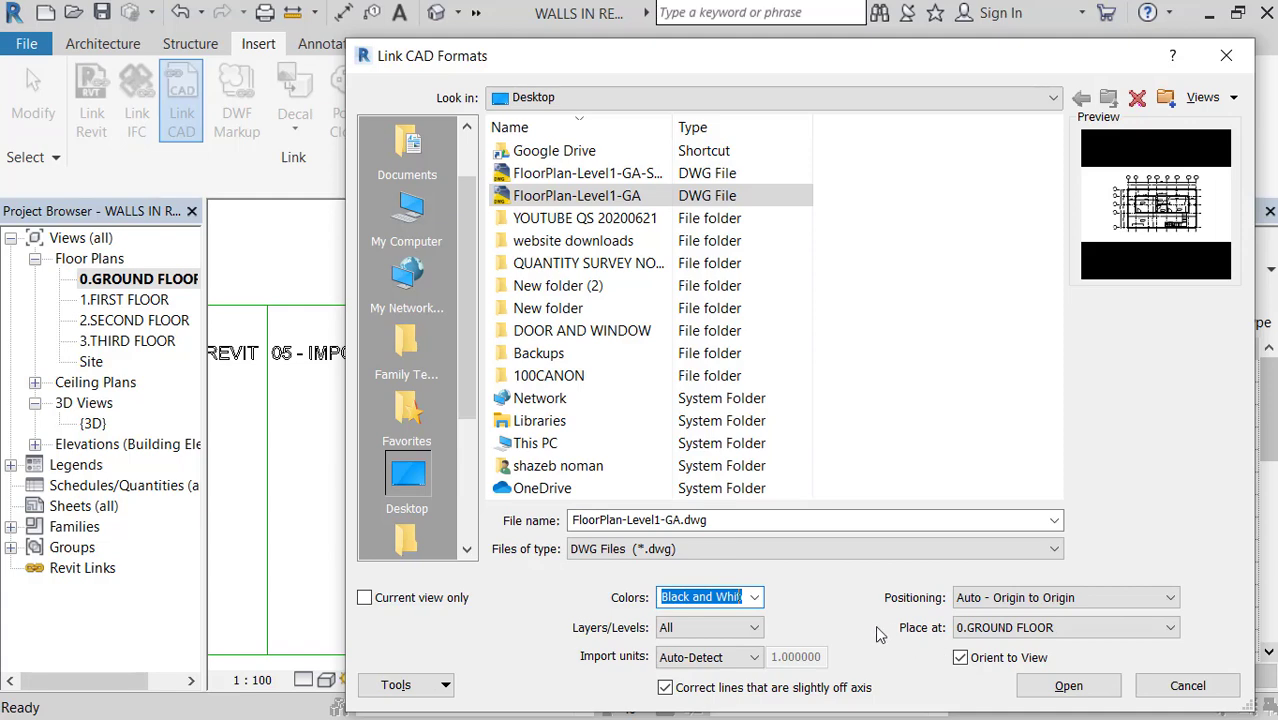
{"action": "left_click", "coordinate": [1066, 686]}
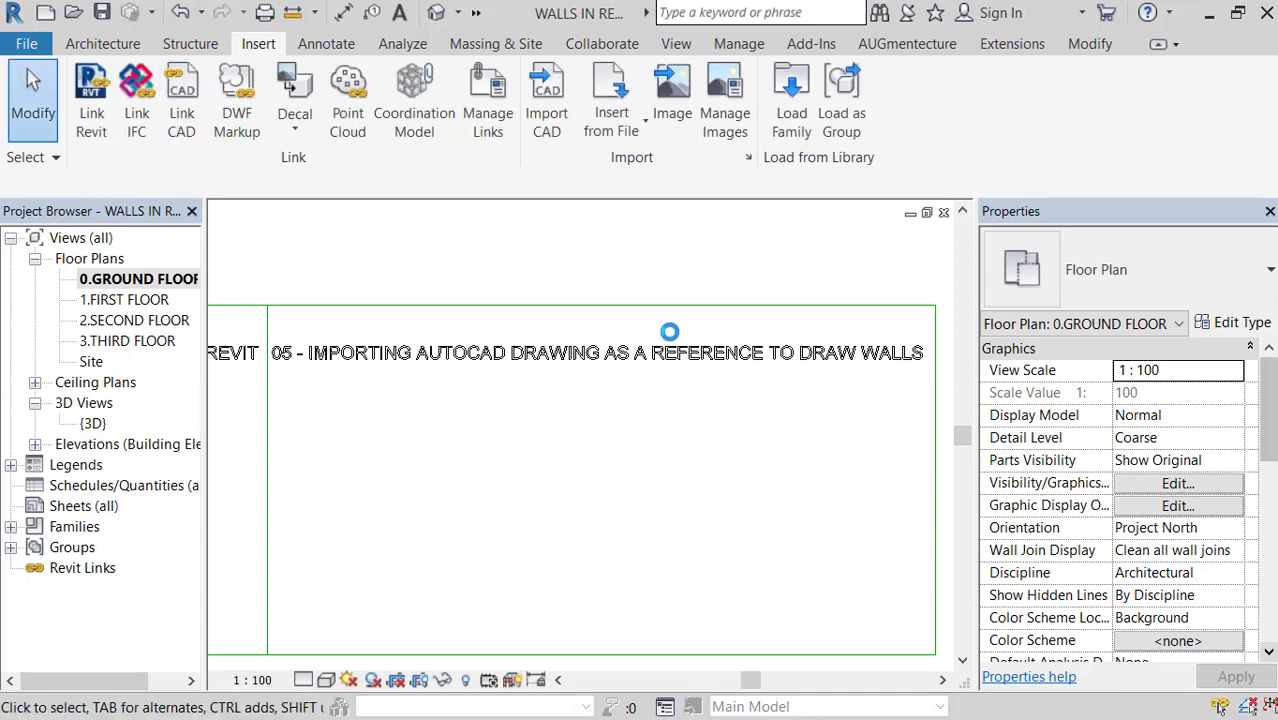
Zoom to fit all lesson panels, then select the linked DWG and zoom around it.
{"action": "right_click", "coordinate": [650, 262]}
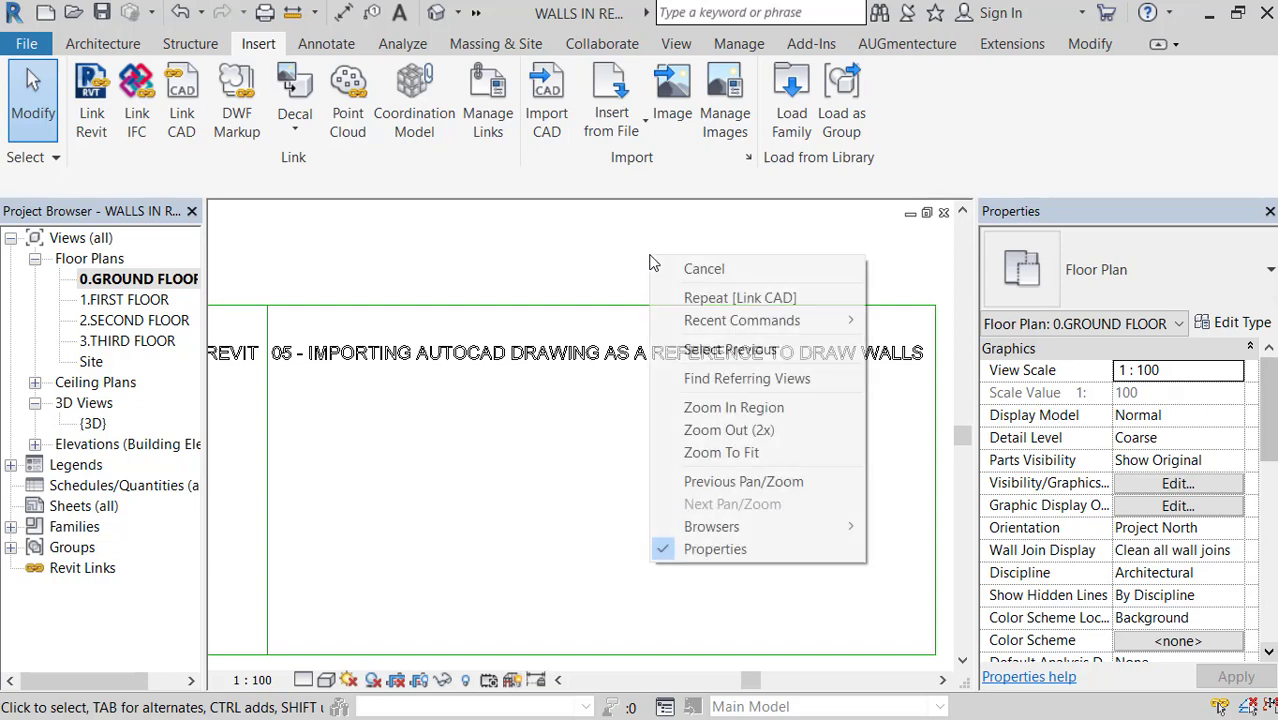
{"action": "left_click", "coordinate": [740, 452]}
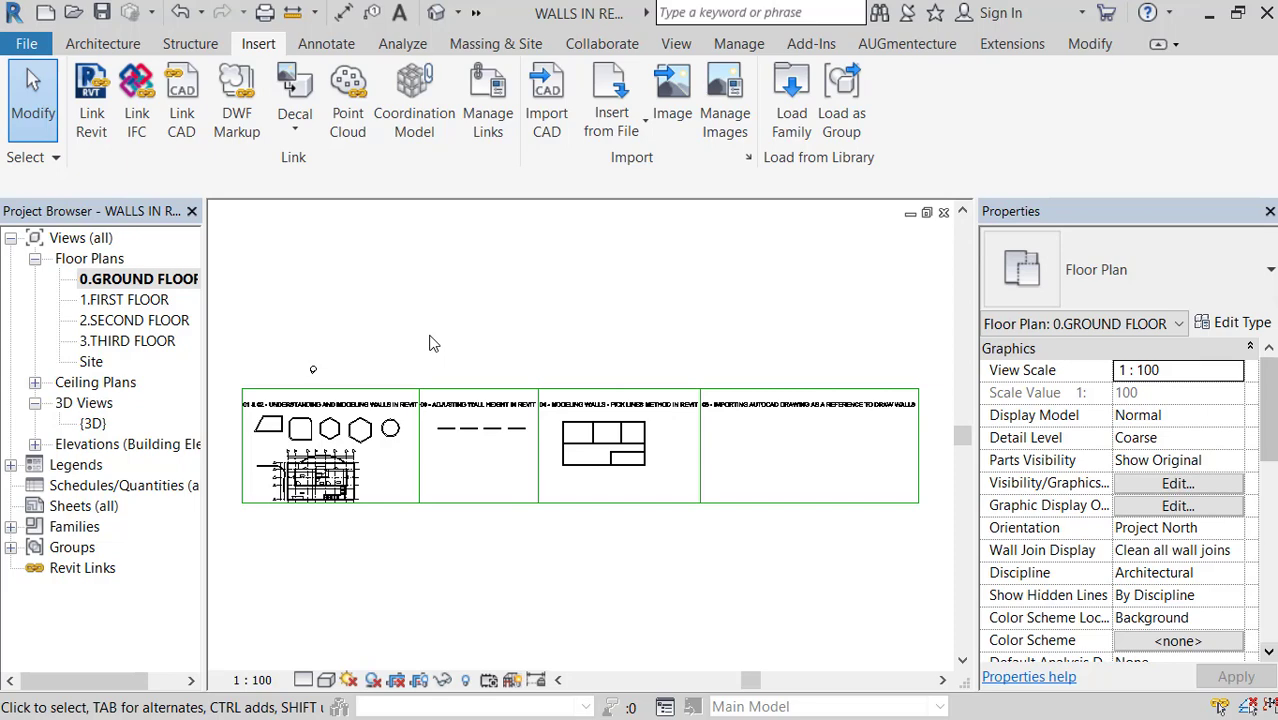
{"action": "left_click", "coordinate": [345, 484]}
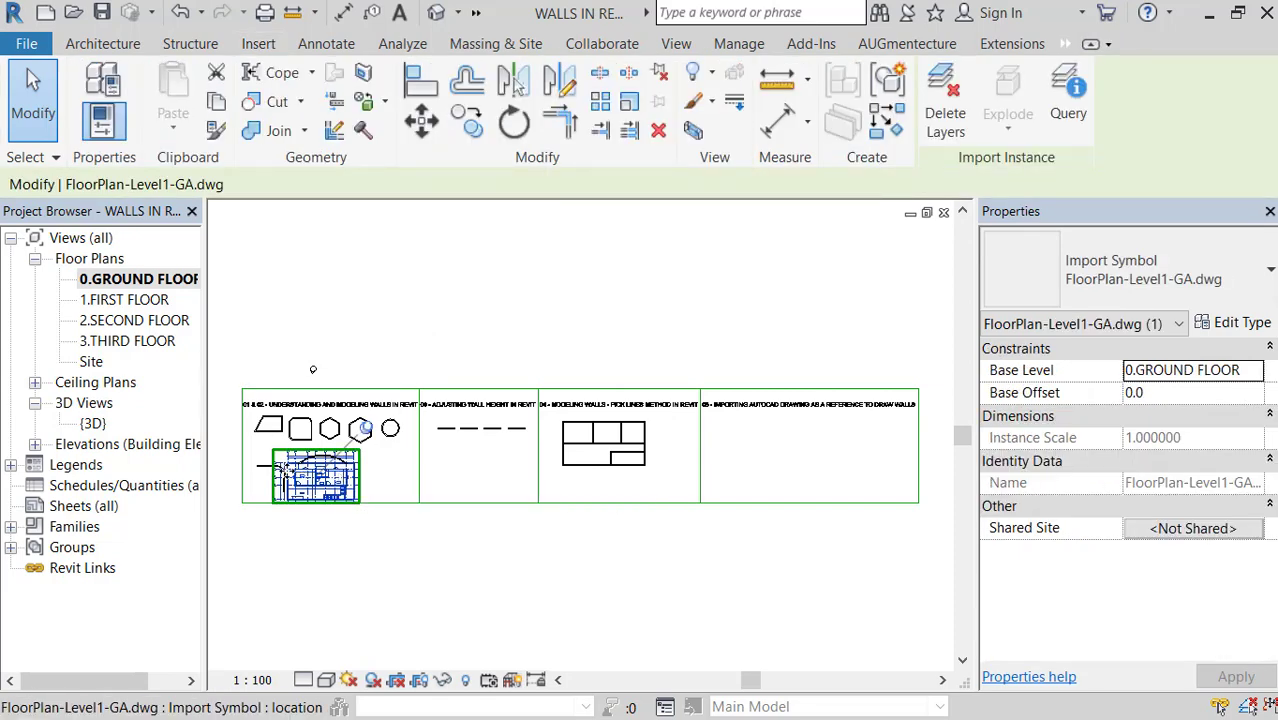
{"action": "scroll", "coordinate": [345, 484], "scroll_direction": "up", "scroll_amount": 3}
{"action": "scroll", "coordinate": [415, 489], "scroll_direction": "up", "scroll_amount": 2}
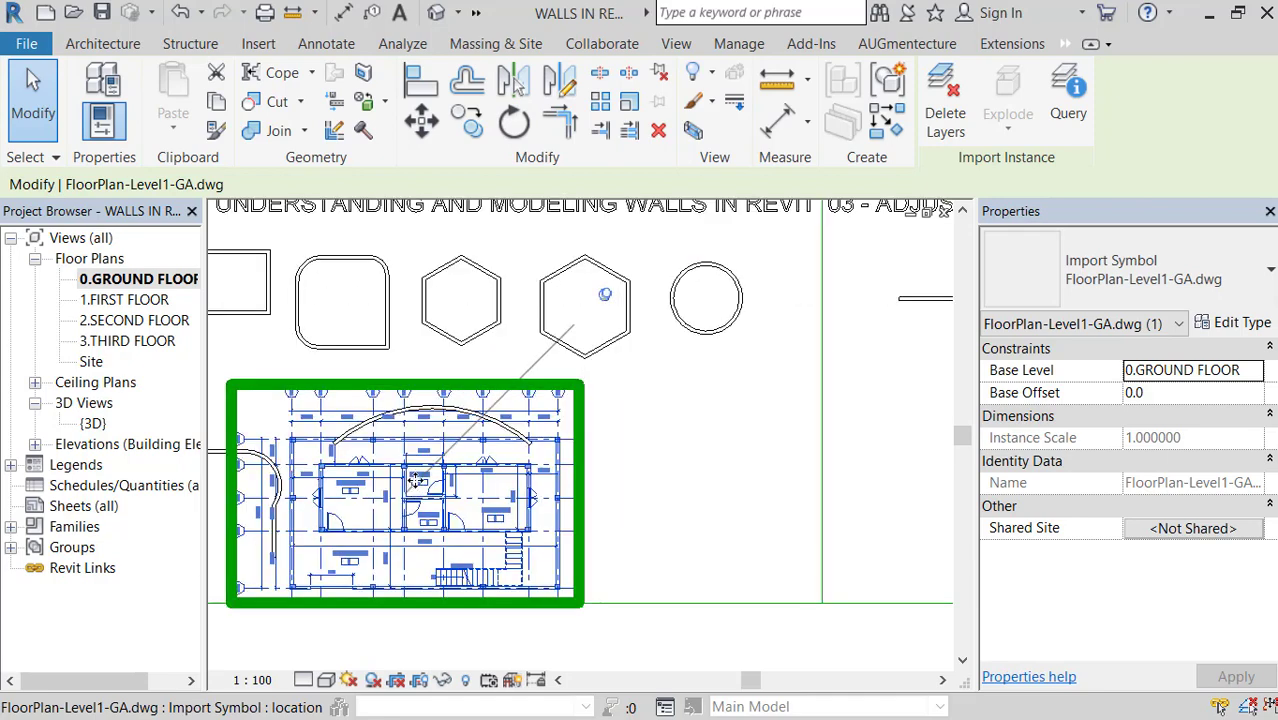
{"action": "scroll", "coordinate": [415, 466], "scroll_direction": "down", "scroll_amount": 2}
{"action": "scroll", "coordinate": [412, 420], "scroll_direction": "down", "scroll_amount": 2}
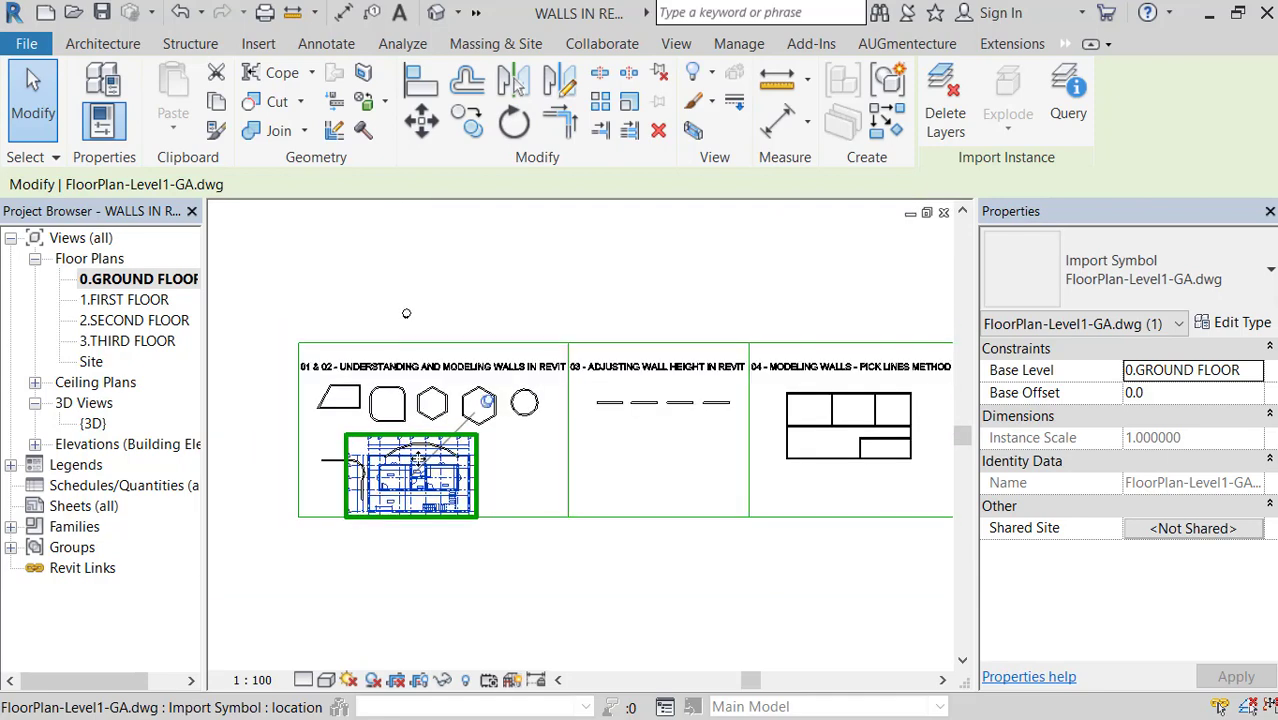
{"action": "scroll", "coordinate": [413, 380], "scroll_direction": "down", "scroll_amount": 2}
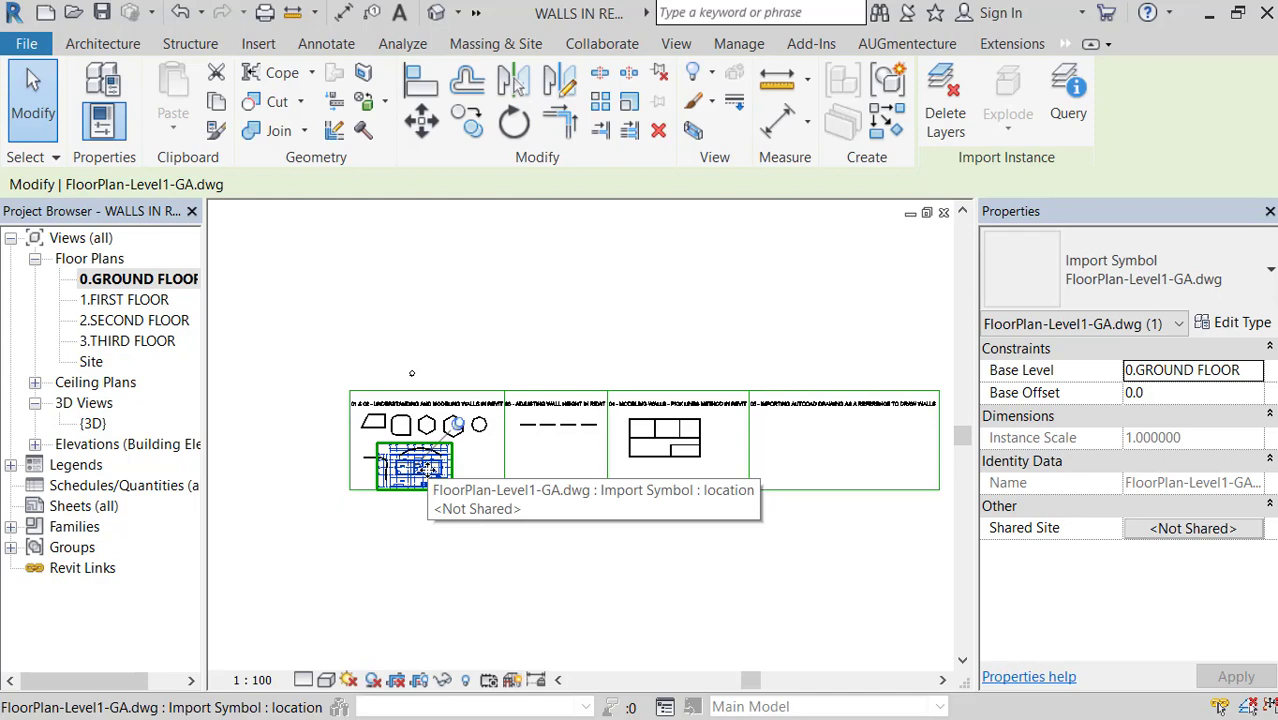
{"action": "scroll", "coordinate": [418, 435], "scroll_direction": "up", "scroll_amount": 3}
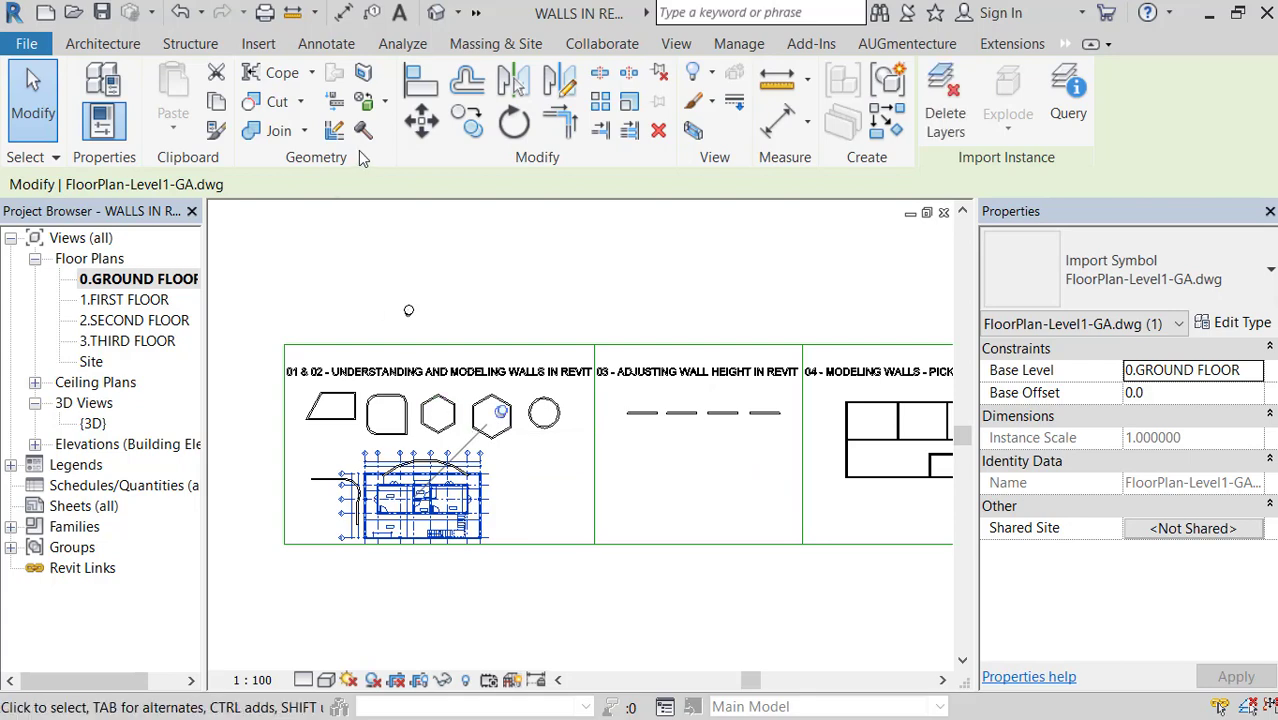
Unpin the linked DWG after the move fails on the pinned element.
{"action": "left_click", "coordinate": [421, 120]}
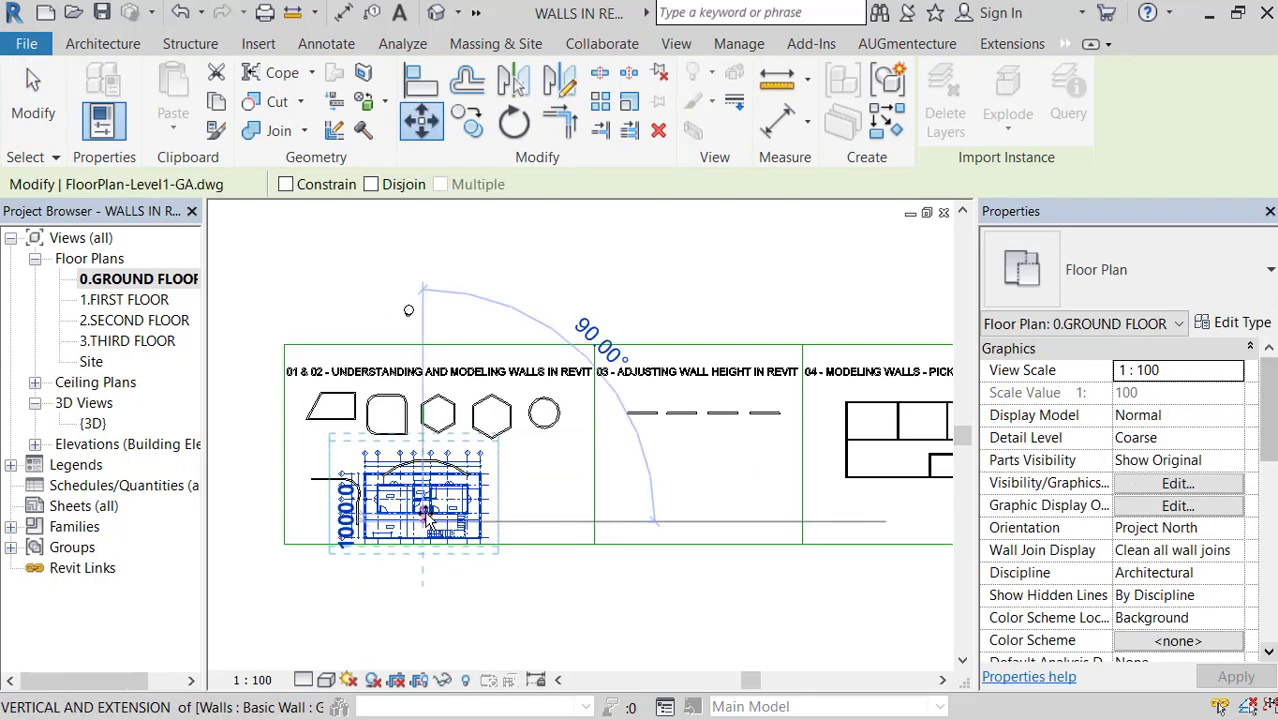
{"action": "scroll", "coordinate": [425, 515], "scroll_direction": "down", "scroll_amount": 3}
{"action": "left_click", "coordinate": [836, 508]}
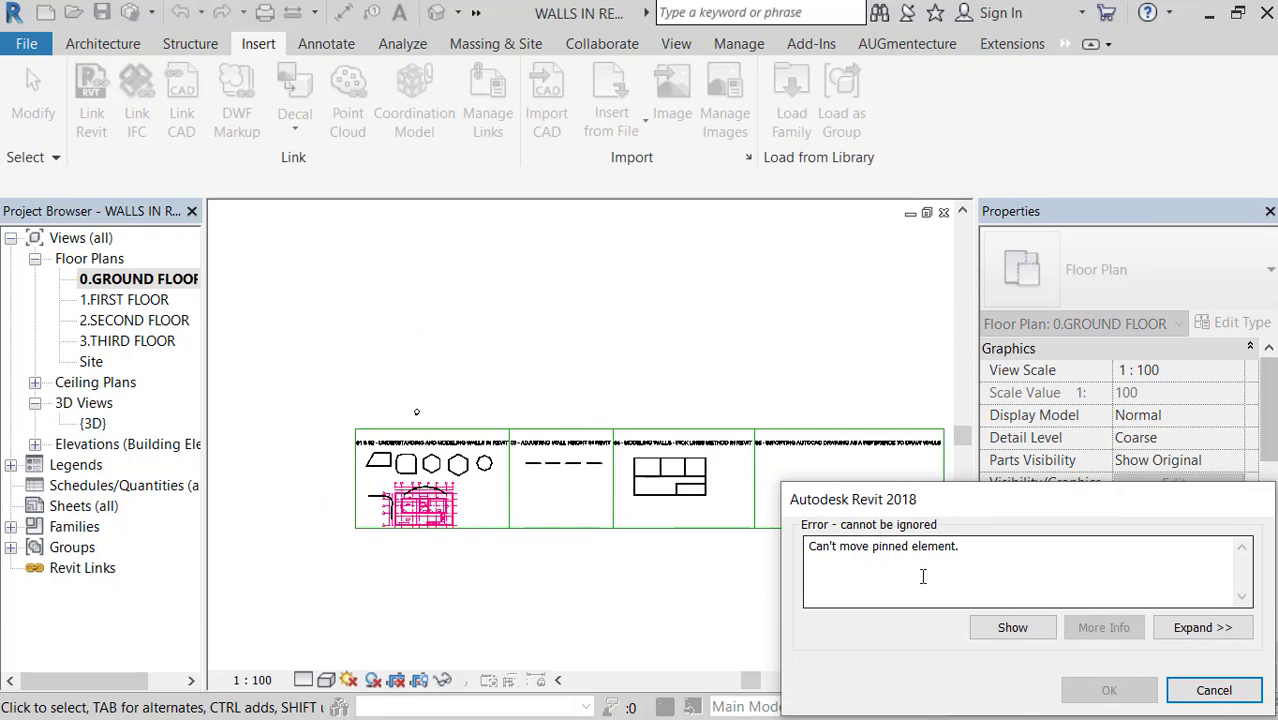
{"action": "left_click", "coordinate": [1203, 690]}
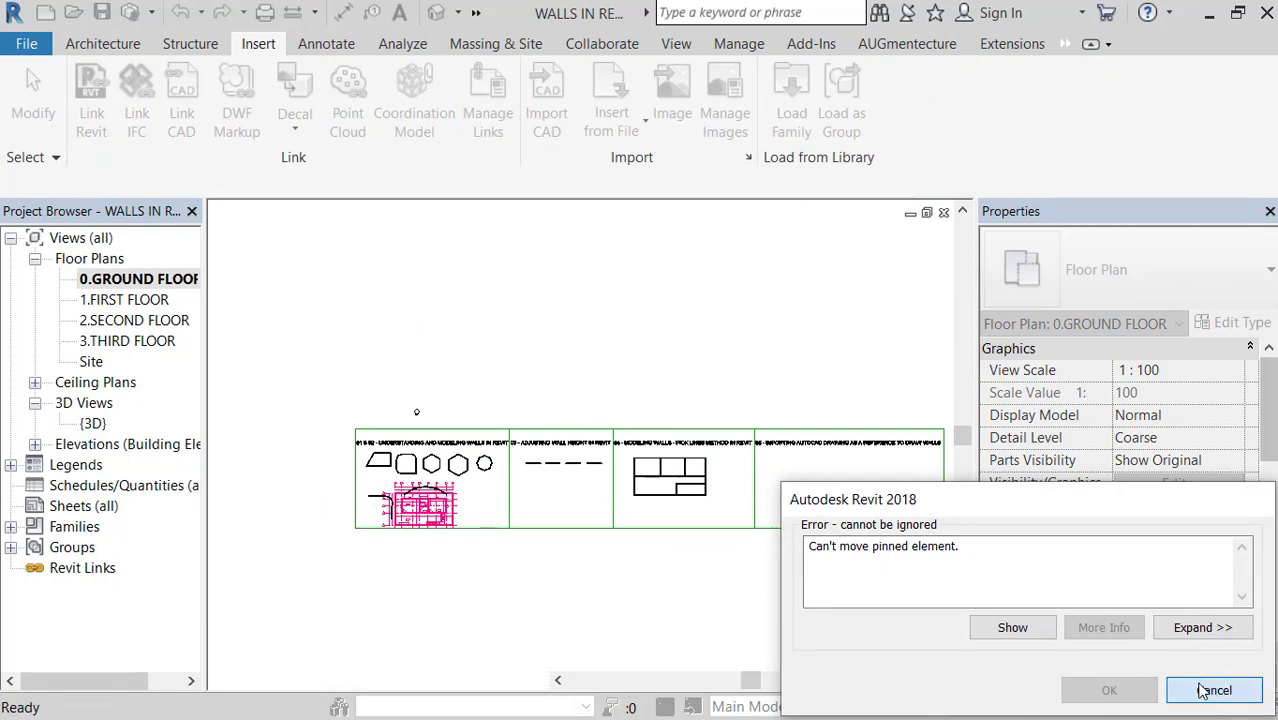
{"action": "left_click", "coordinate": [441, 520]}
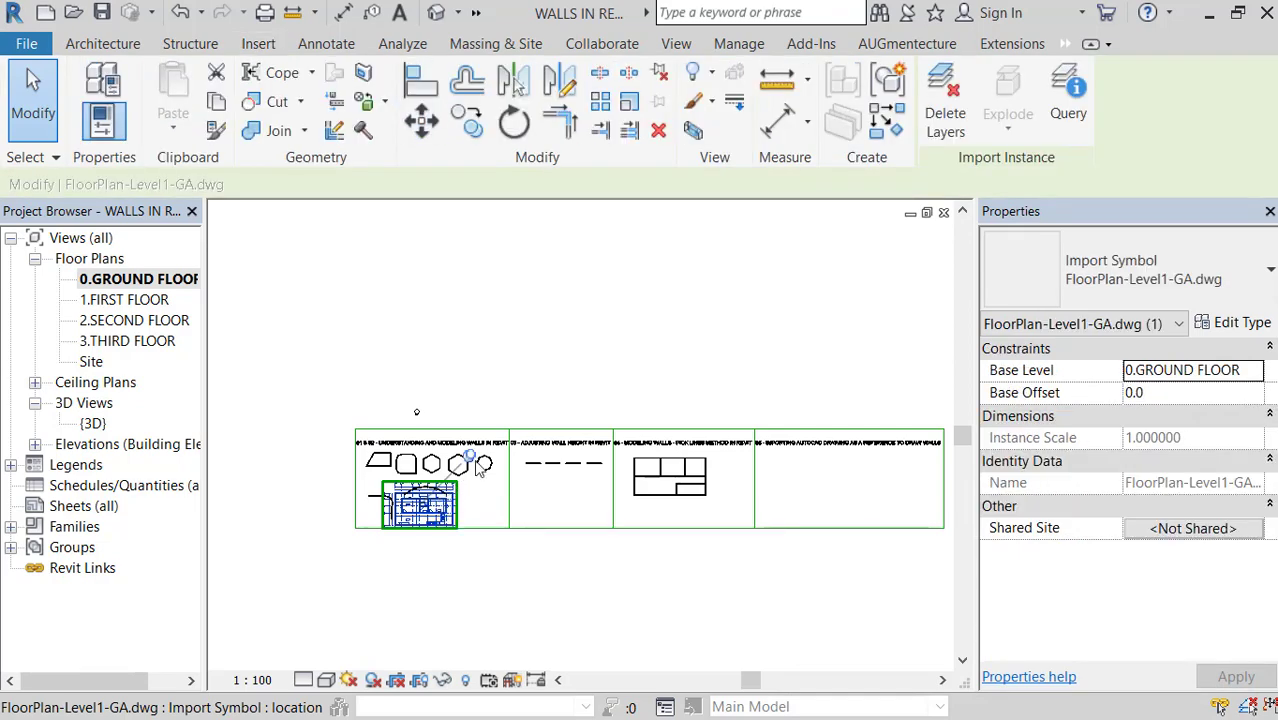
{"action": "left_click", "coordinate": [469, 456]}
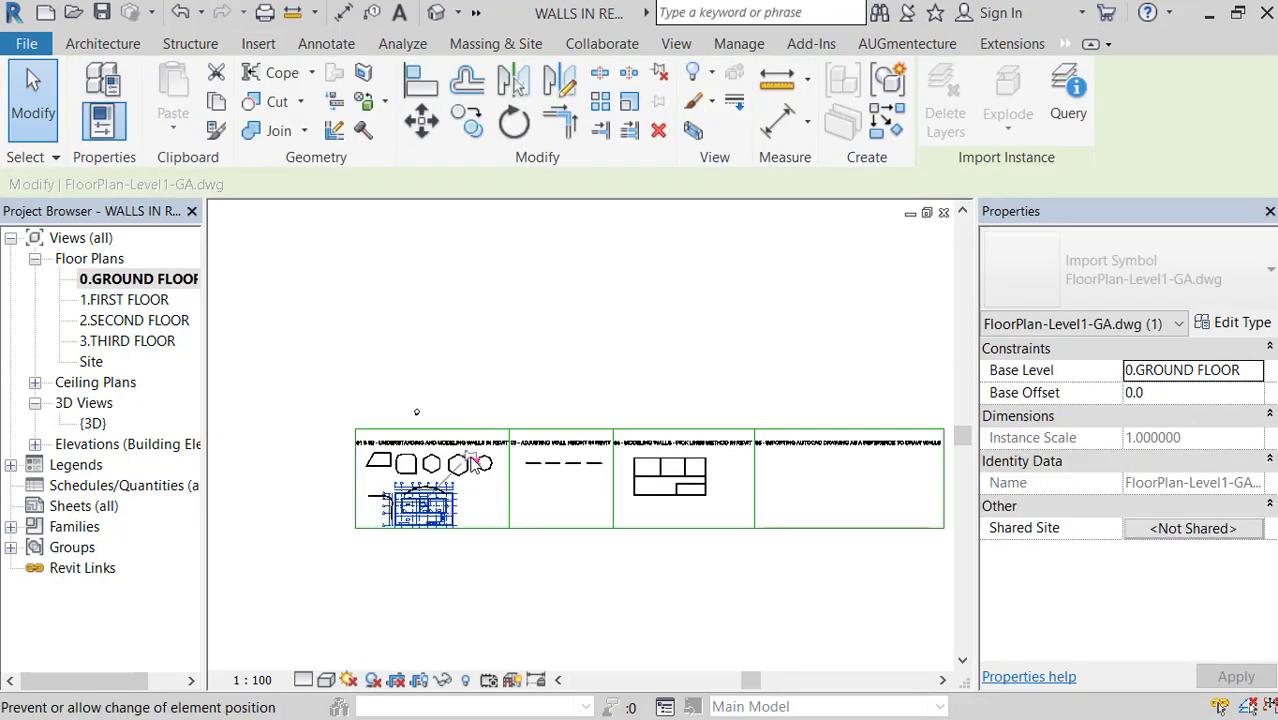
Move the DWG into the lesson 05 panel and nudge it just below the title.
{"action": "left_click", "coordinate": [421, 121]}
{"action": "left_click", "coordinate": [432, 502]}
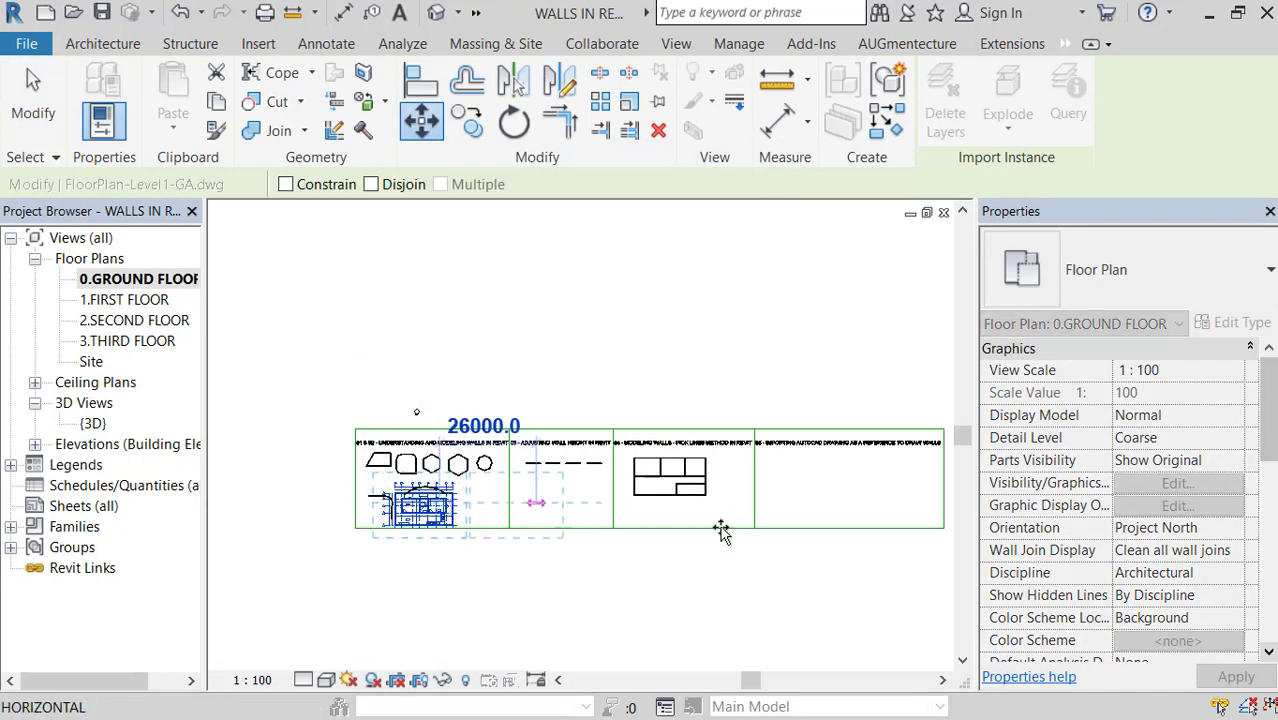
{"action": "left_click", "coordinate": [857, 500]}
{"action": "scroll", "coordinate": [922, 414], "scroll_direction": "up", "scroll_amount": 4}
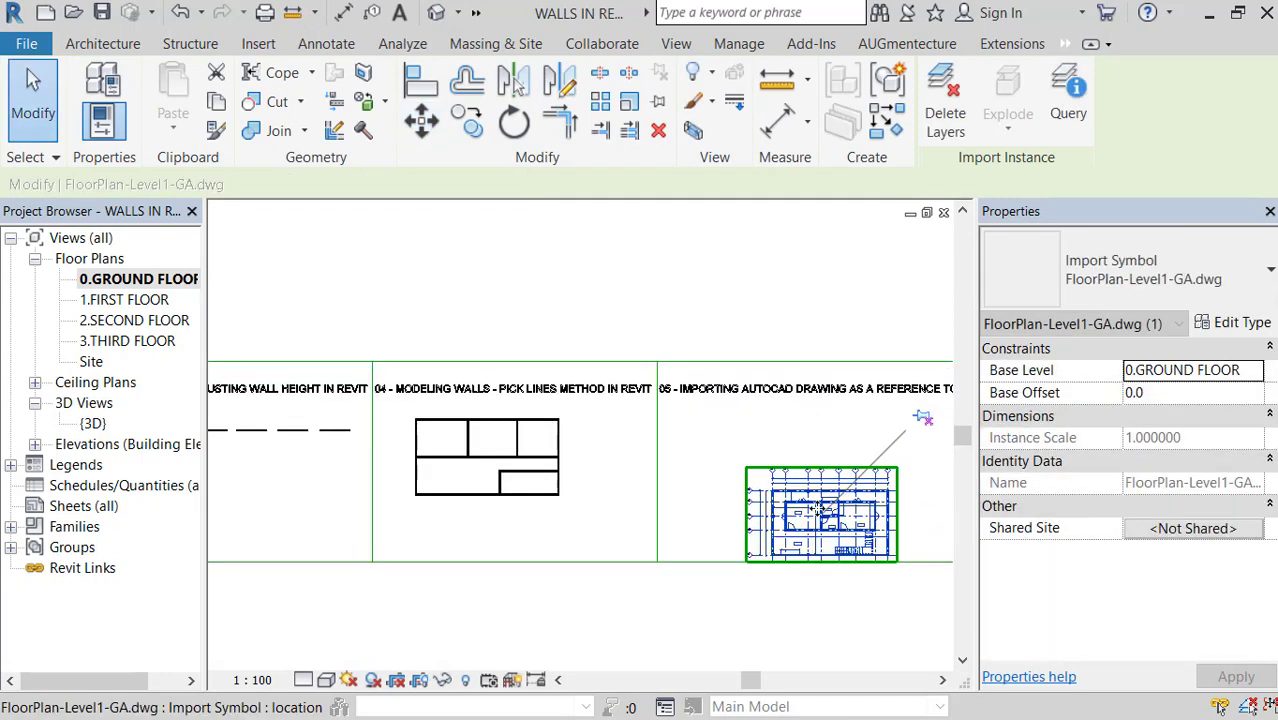
{"action": "scroll", "coordinate": [922, 414], "scroll_direction": "up", "scroll_amount": 1}
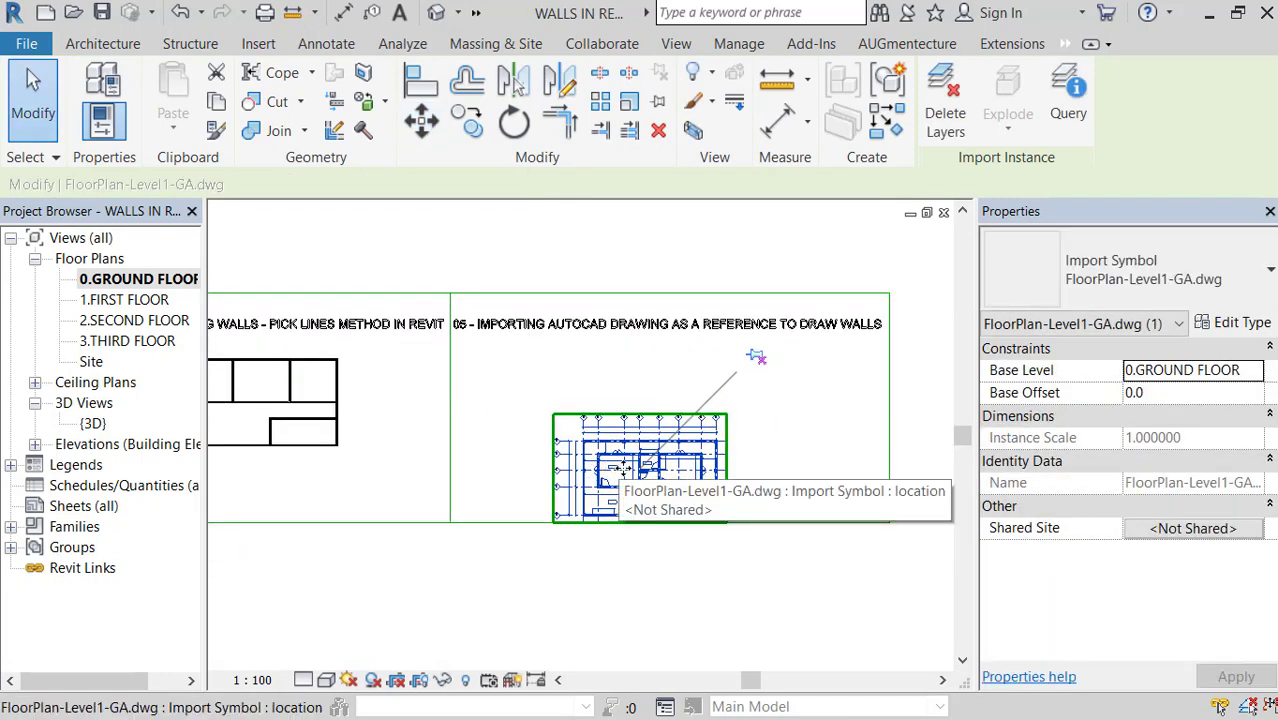
{"action": "left_click_drag", "start_coordinate": [648, 478], "coordinate": [665, 445]}
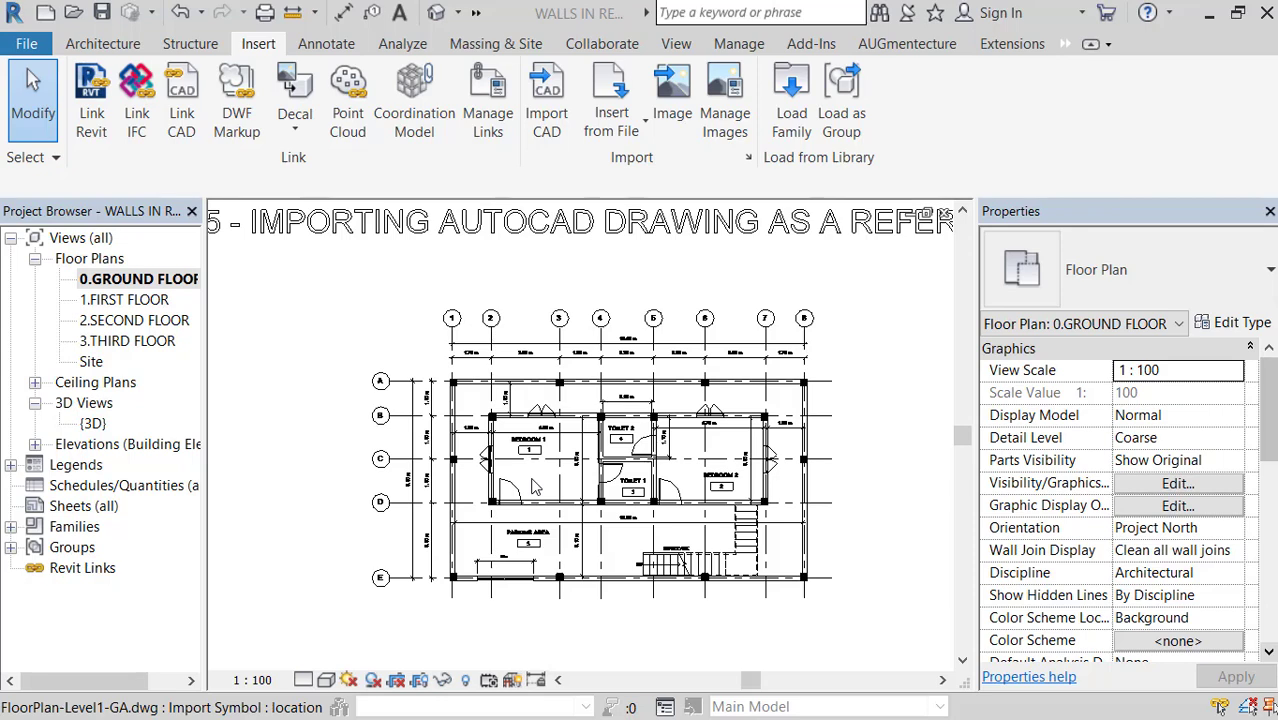
{"action": "scroll", "coordinate": [558, 545], "scroll_direction": "up", "scroll_amount": 3}
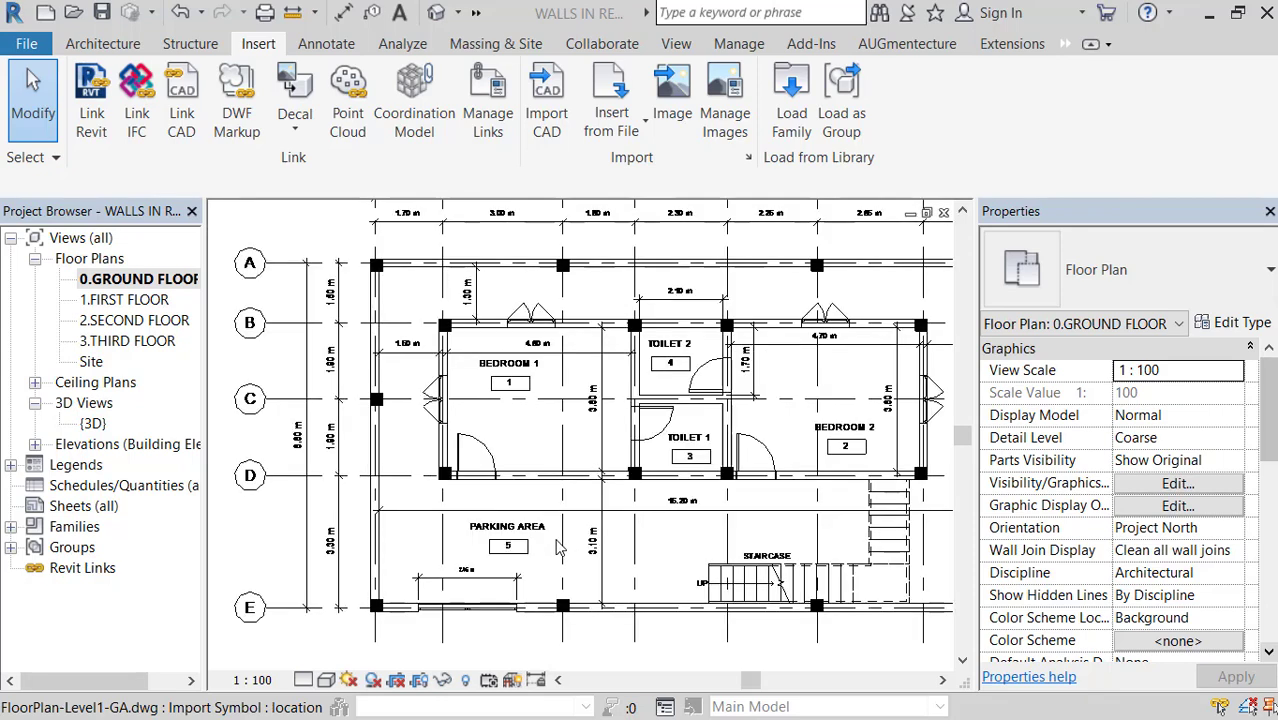
{"action": "scroll", "coordinate": [558, 545], "scroll_direction": "down", "scroll_amount": 1}
{"action": "scroll", "coordinate": [558, 545], "scroll_direction": "down", "scroll_amount": 1}
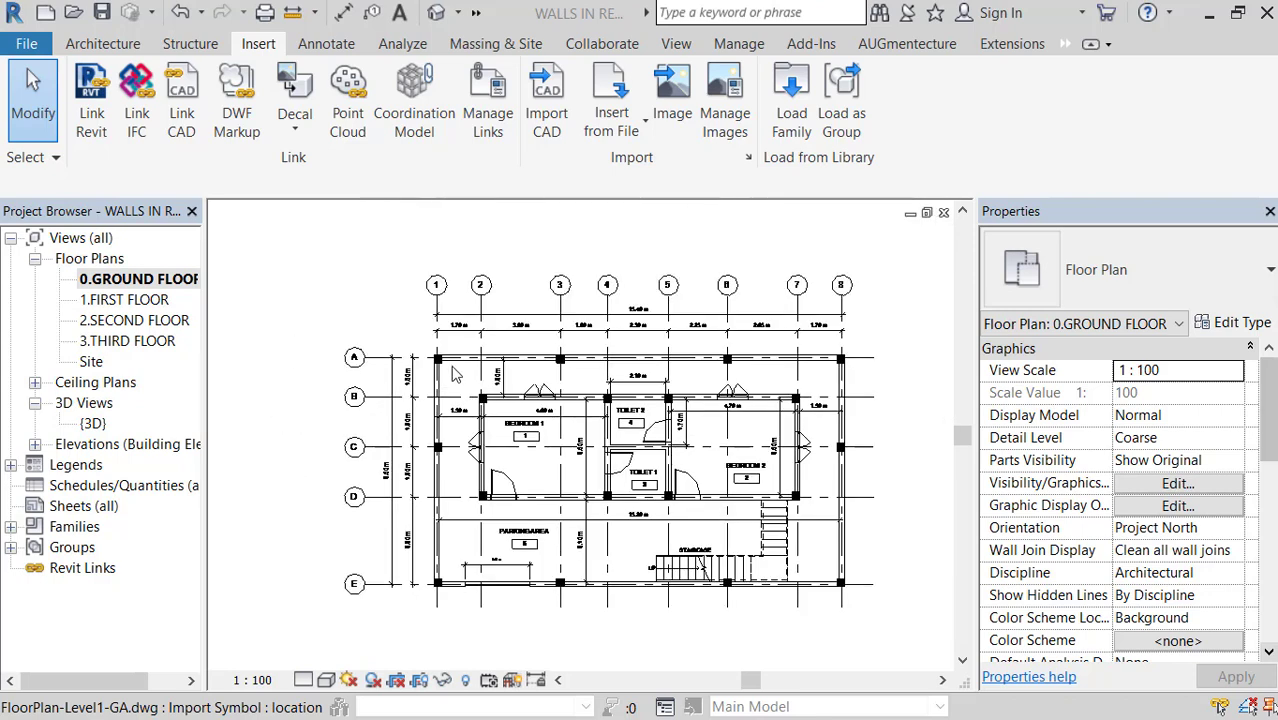
{"action": "scroll", "coordinate": [455, 373], "scroll_direction": "up", "scroll_amount": 1}
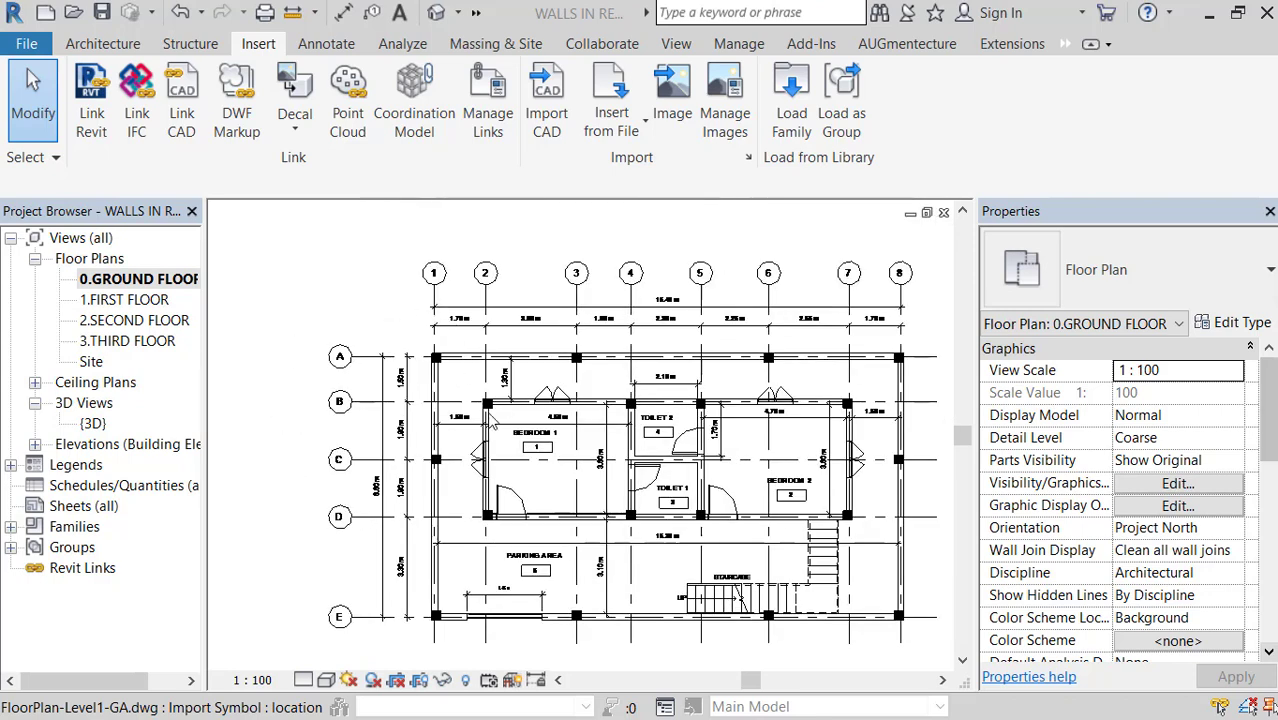
{"action": "scroll", "coordinate": [447, 387], "scroll_direction": "up", "scroll_amount": 1}
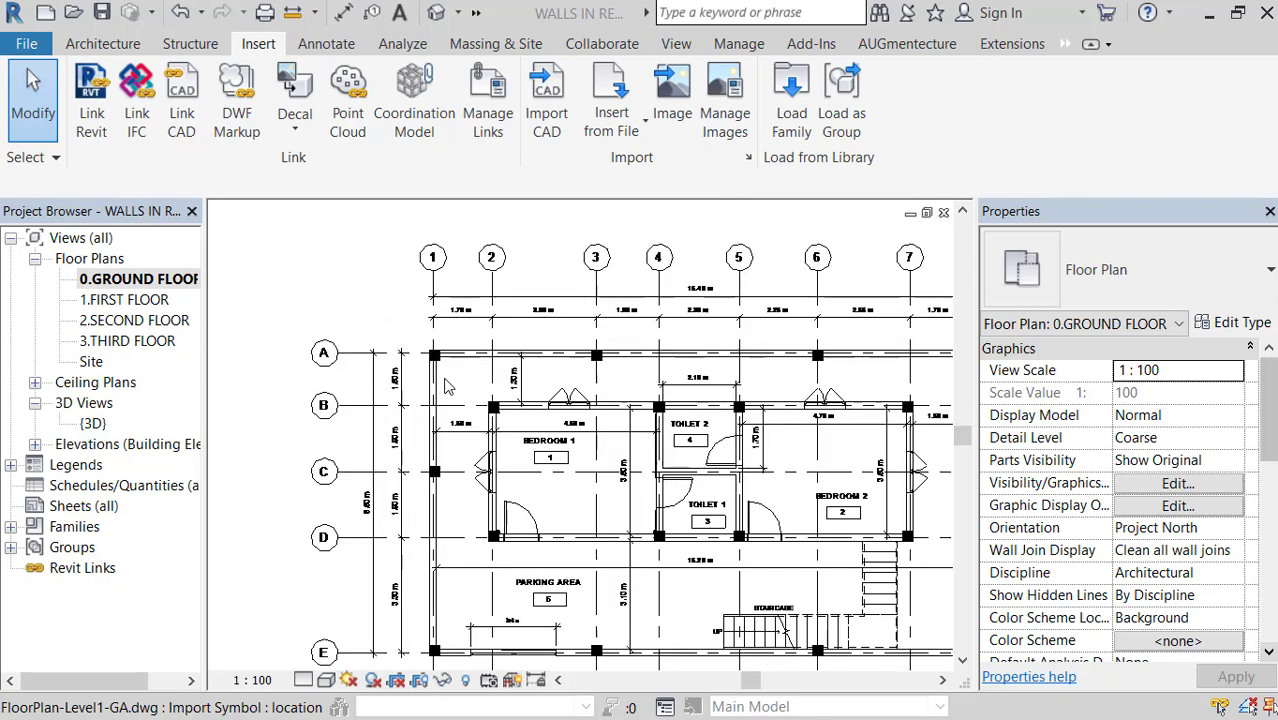
{"action": "scroll", "coordinate": [447, 387], "scroll_direction": "up", "scroll_amount": 2}
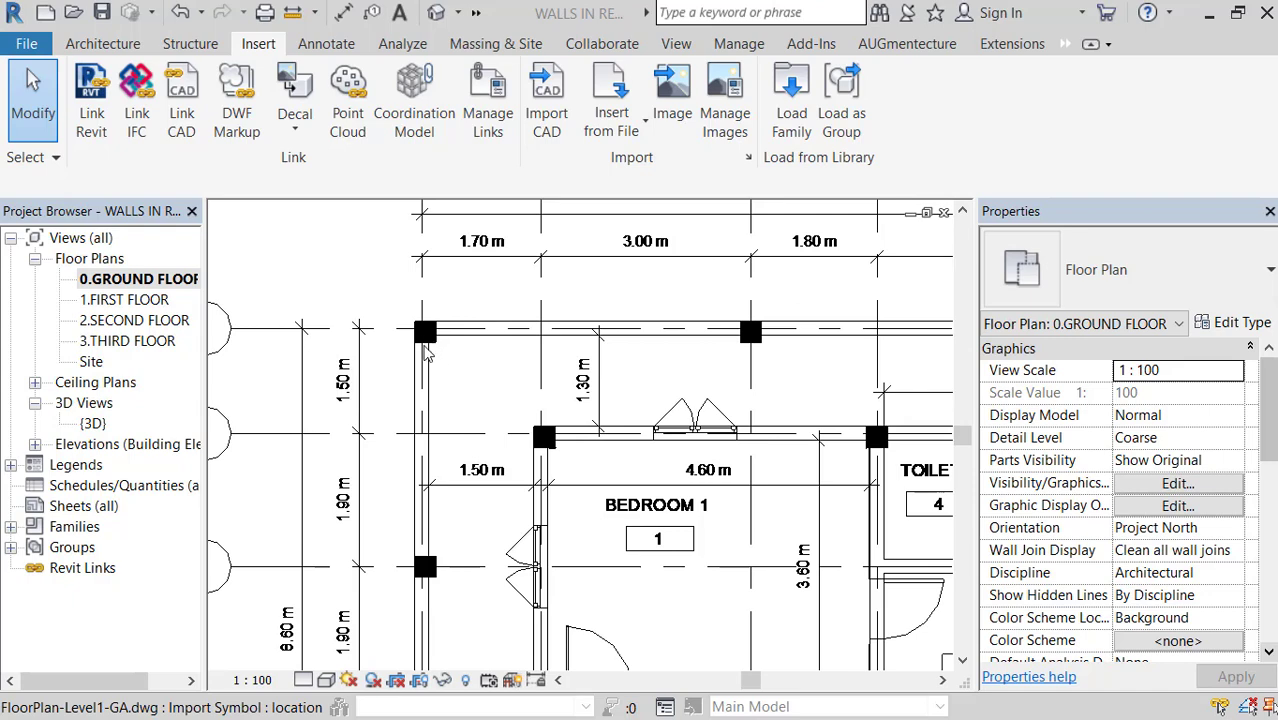
{"action": "scroll", "coordinate": [432, 400], "scroll_direction": "up", "scroll_amount": 1}
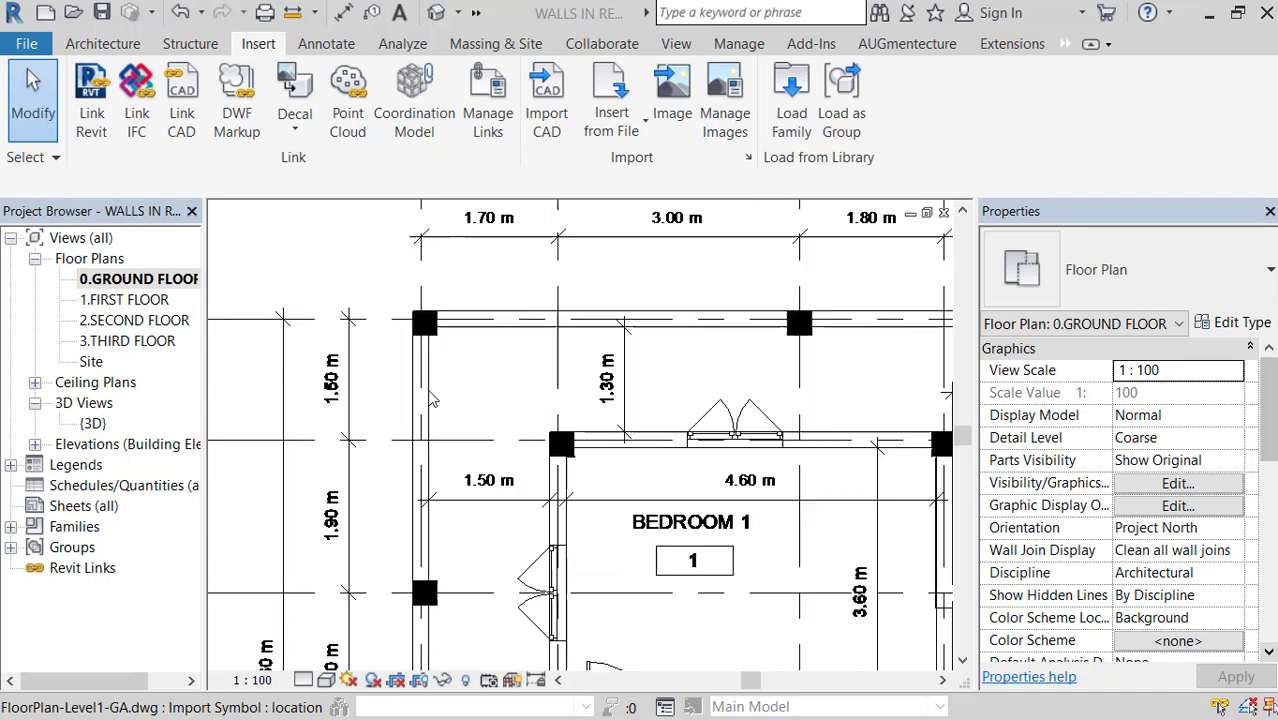
{"action": "scroll", "coordinate": [432, 400], "scroll_direction": "up", "scroll_amount": 2}
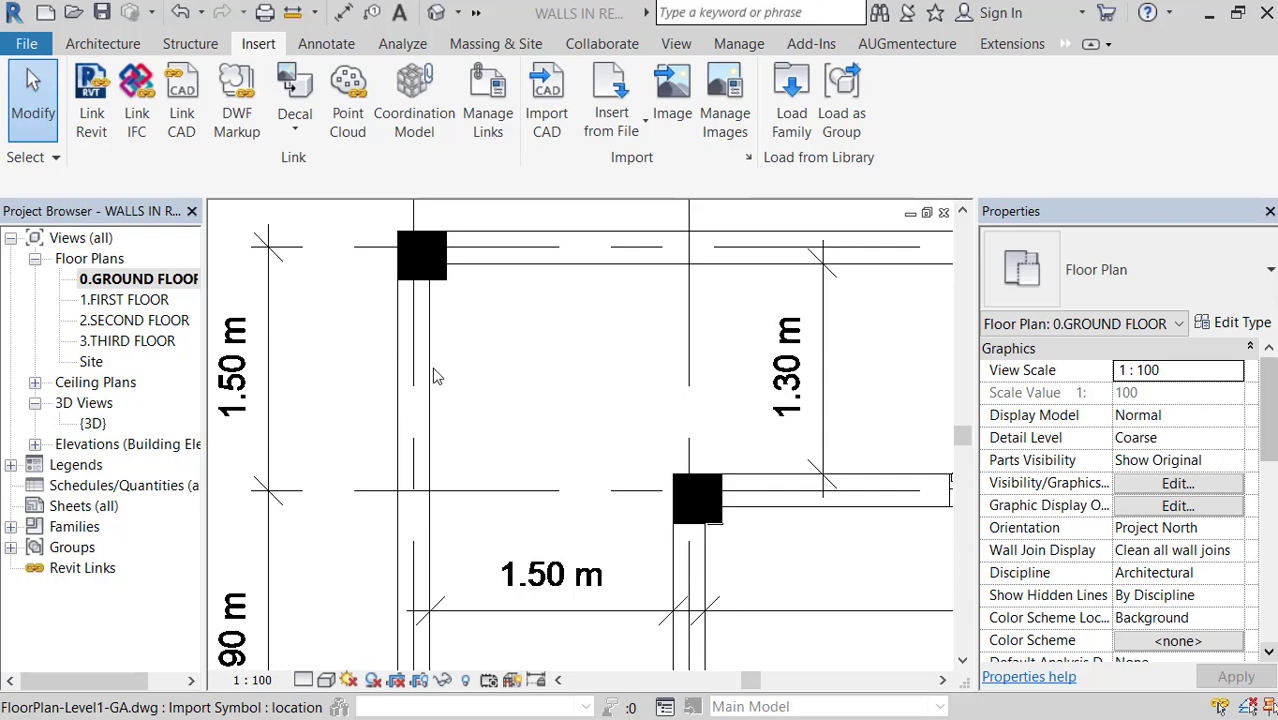
{"action": "scroll", "coordinate": [432, 374], "scroll_direction": "down", "scroll_amount": 3}
{"action": "scroll", "coordinate": [432, 374], "scroll_direction": "up", "scroll_amount": 1}
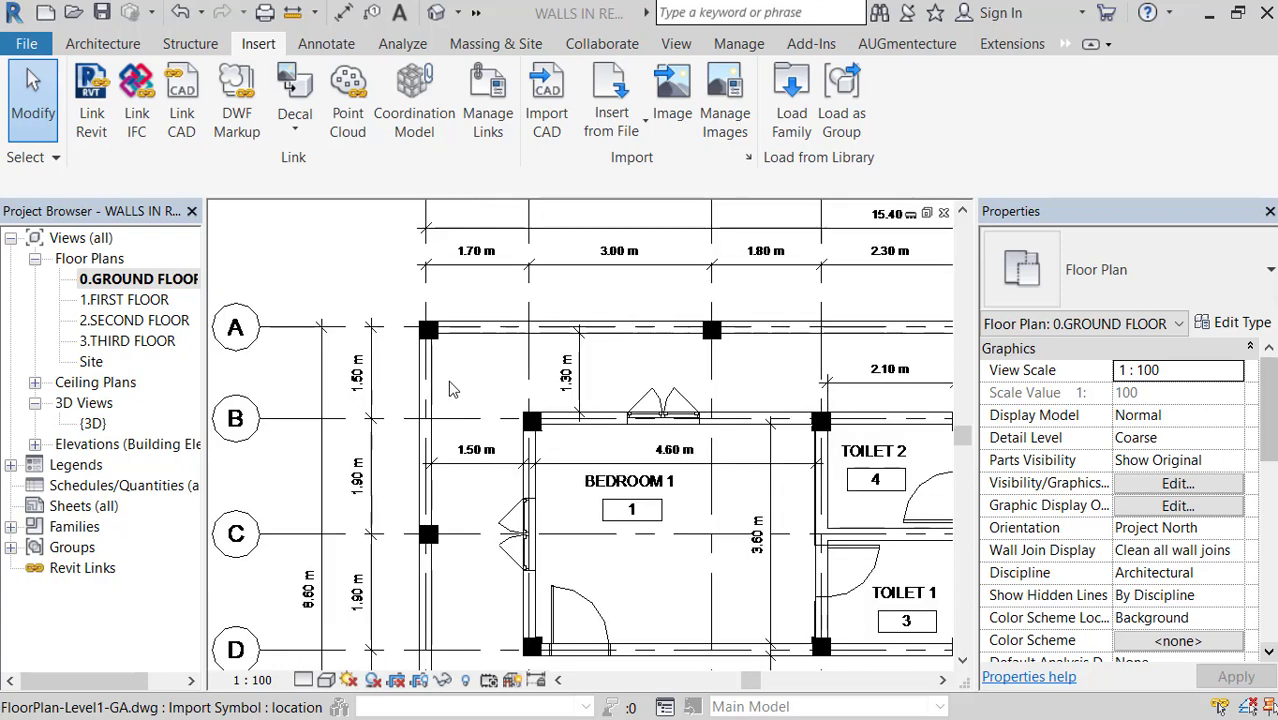
{"action": "scroll", "coordinate": [450, 388], "scroll_direction": "down", "scroll_amount": 1}
{"action": "scroll", "coordinate": [565, 515], "scroll_direction": "up", "scroll_amount": 2}
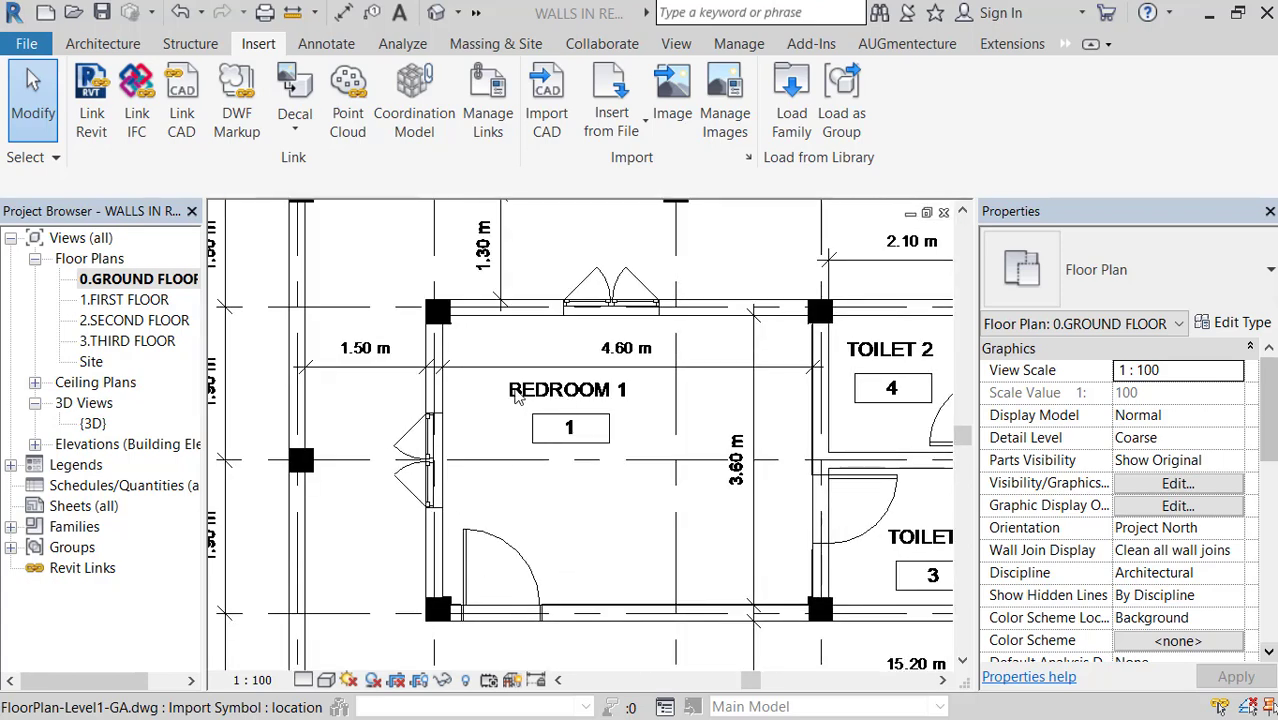
{"action": "scroll", "coordinate": [517, 396], "scroll_direction": "down", "scroll_amount": 1}
{"action": "scroll", "coordinate": [543, 423], "scroll_direction": "down", "scroll_amount": 2}
{"action": "scroll", "coordinate": [543, 423], "scroll_direction": "up", "scroll_amount": 1}
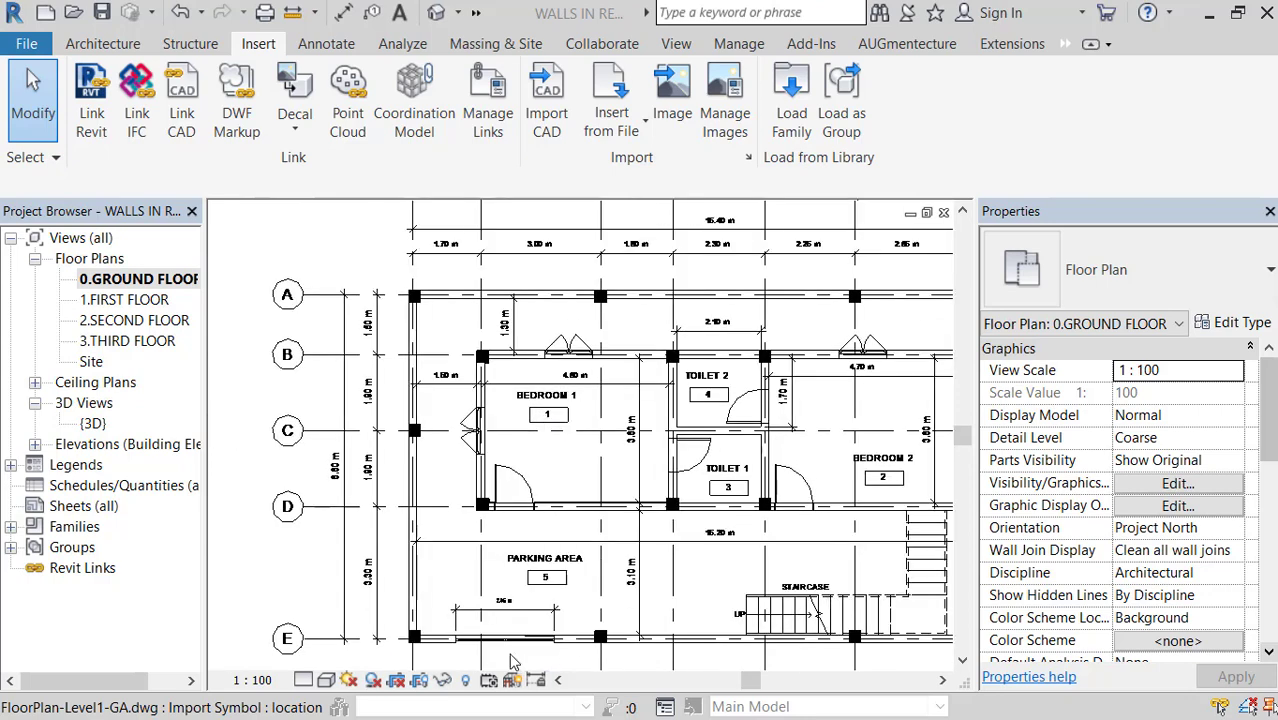
{"action": "scroll", "coordinate": [511, 661], "scroll_direction": "up", "scroll_amount": 2}
{"action": "scroll", "coordinate": [511, 661], "scroll_direction": "up", "scroll_amount": 2}
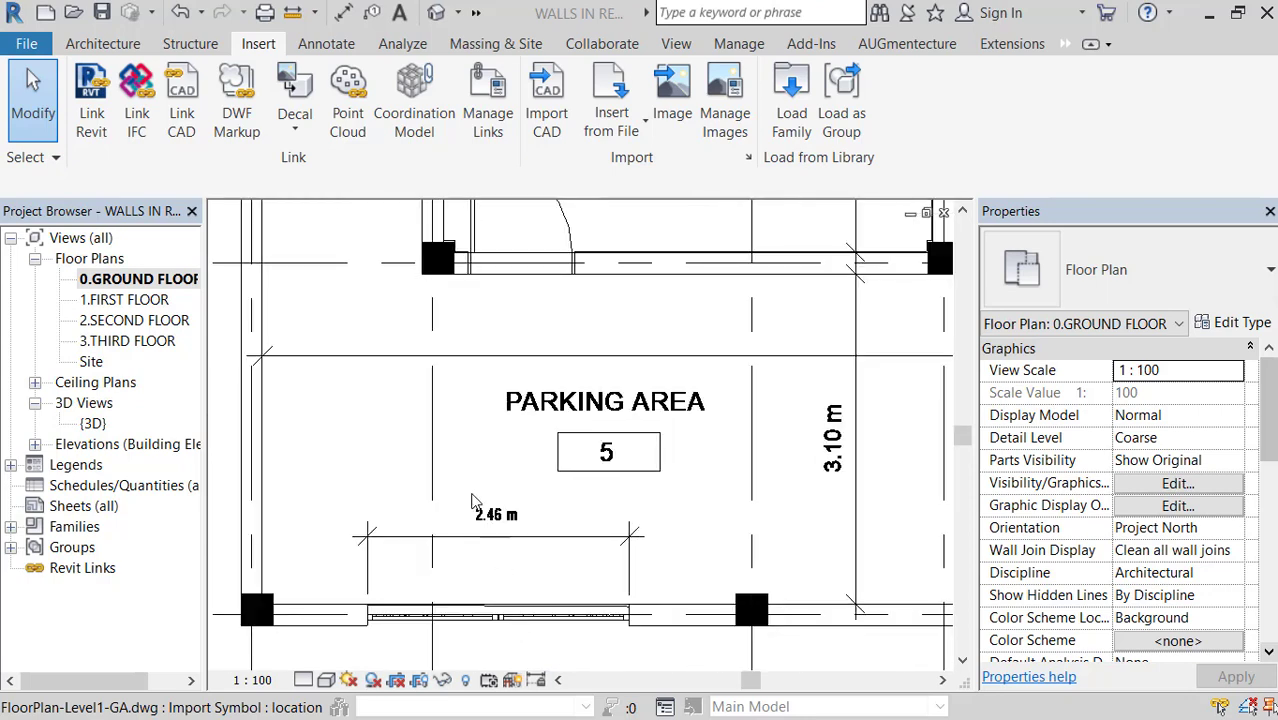
{"action": "scroll", "coordinate": [464, 496], "scroll_direction": "down", "scroll_amount": 1}
{"action": "scroll", "coordinate": [462, 492], "scroll_direction": "down", "scroll_amount": 1}
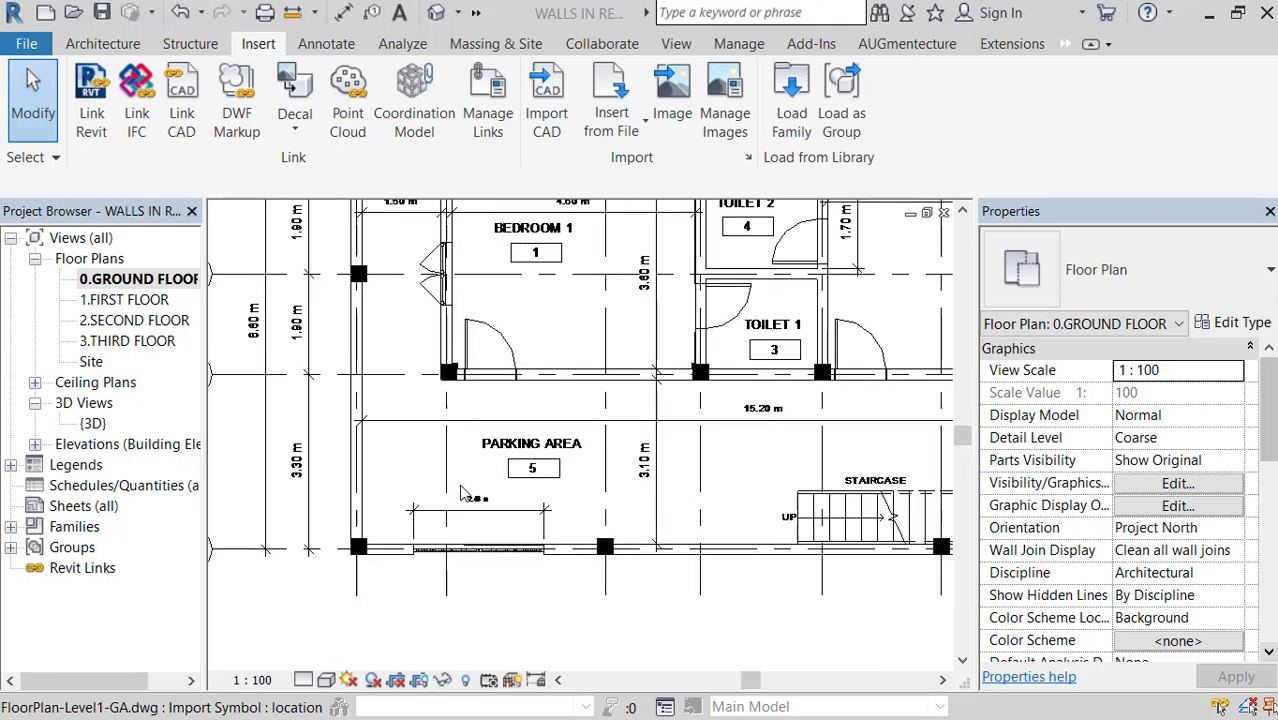
{"action": "scroll", "coordinate": [462, 492], "scroll_direction": "down", "scroll_amount": 2}
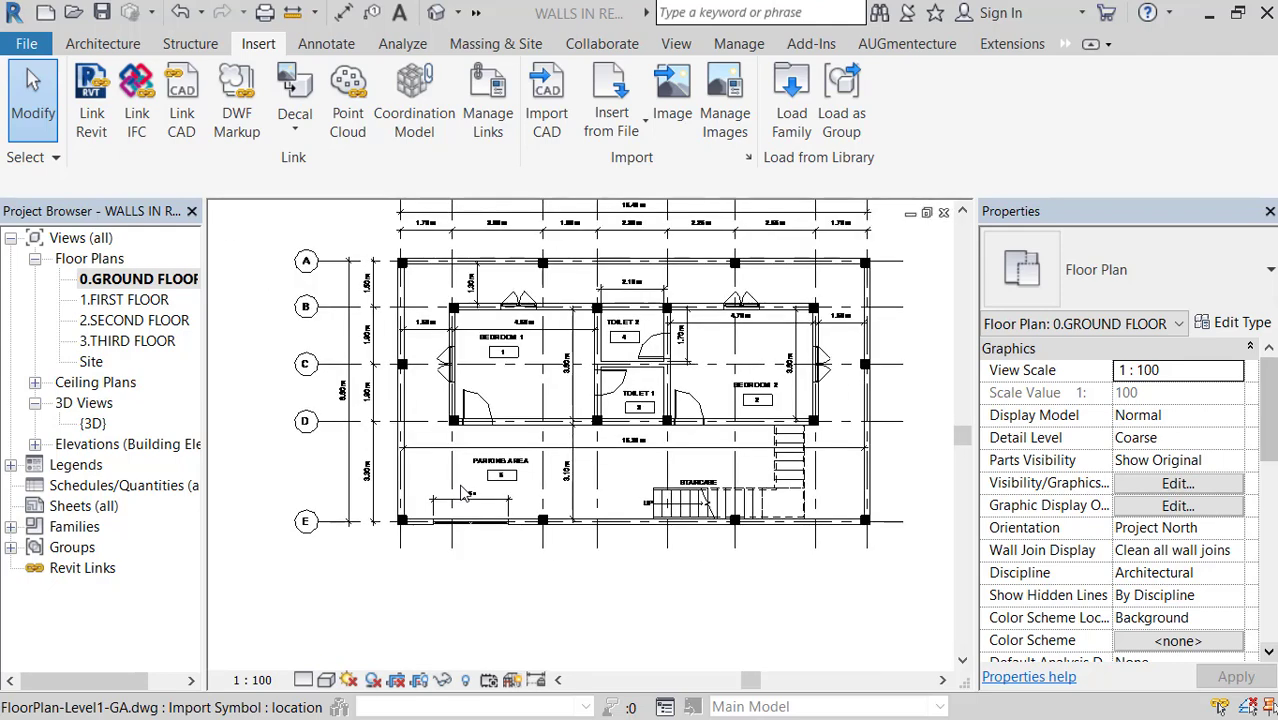
{"action": "scroll", "coordinate": [447, 308], "scroll_direction": "up", "scroll_amount": 2}
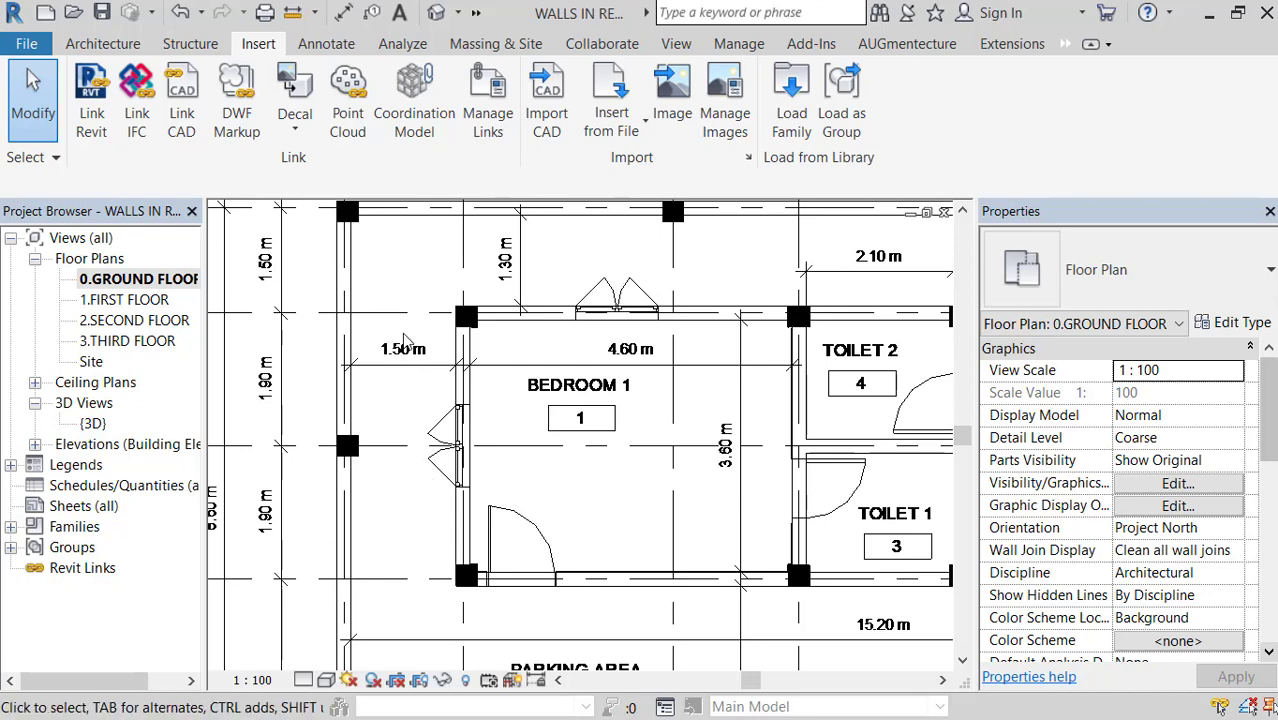
{"action": "mouse_move", "coordinate": [428, 203]}
{"action": "middle_mouse_down"}
{"action": "mouse_move", "coordinate": [458, 237]}
{"action": "mouse_move", "coordinate": [479, 403]}
{"action": "middle_mouse_up"}
{"action": "scroll", "coordinate": [479, 403], "scroll_direction": "up", "scroll_amount": 2}
{"action": "scroll", "coordinate": [480, 405], "scroll_direction": "up", "scroll_amount": 2}
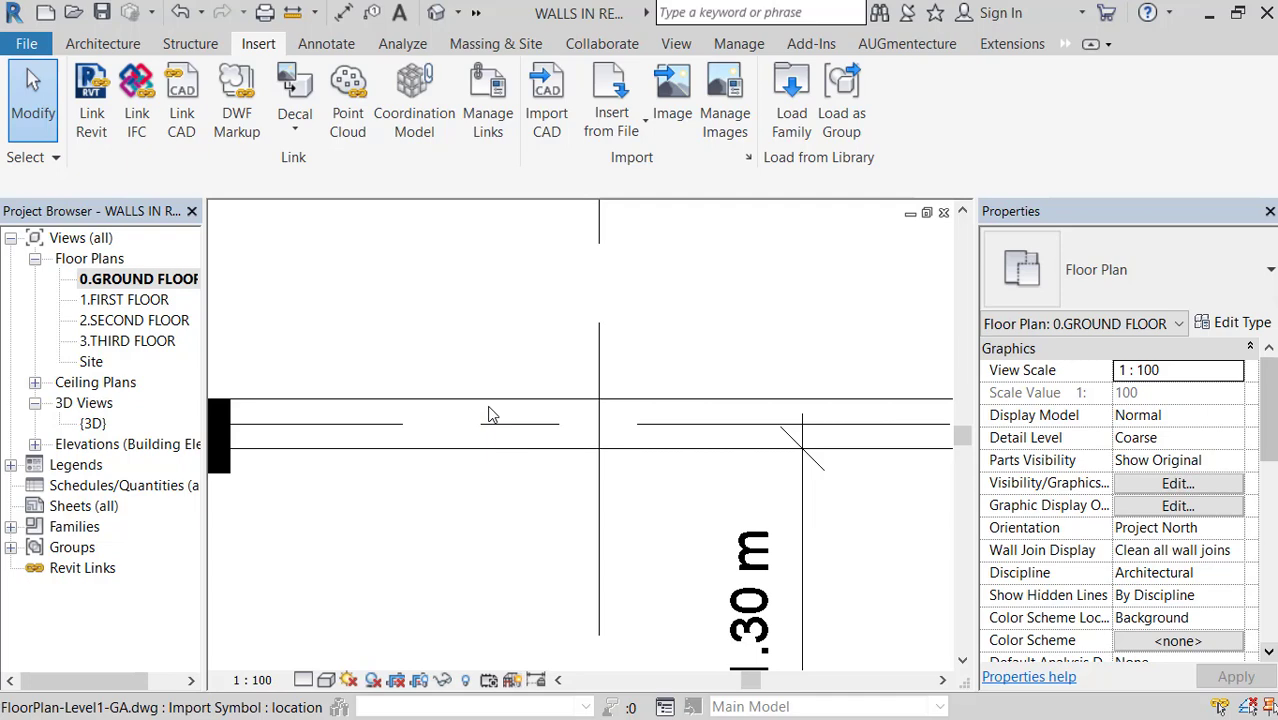
{"action": "scroll", "coordinate": [490, 415], "scroll_direction": "down", "scroll_amount": 3}
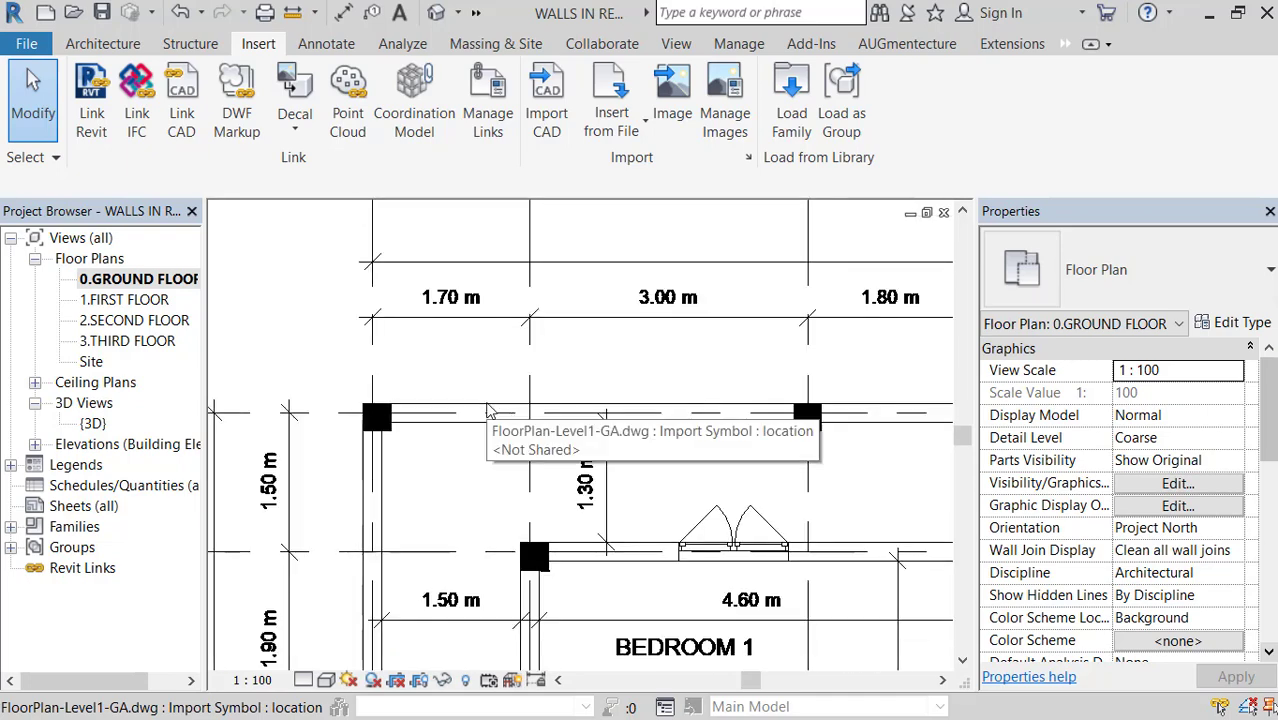
{"action": "scroll", "coordinate": [445, 377], "scroll_direction": "down", "scroll_amount": 1}
{"action": "scroll", "coordinate": [445, 377], "scroll_direction": "down", "scroll_amount": 3}
{"action": "scroll", "coordinate": [447, 378], "scroll_direction": "down", "scroll_amount": 1}
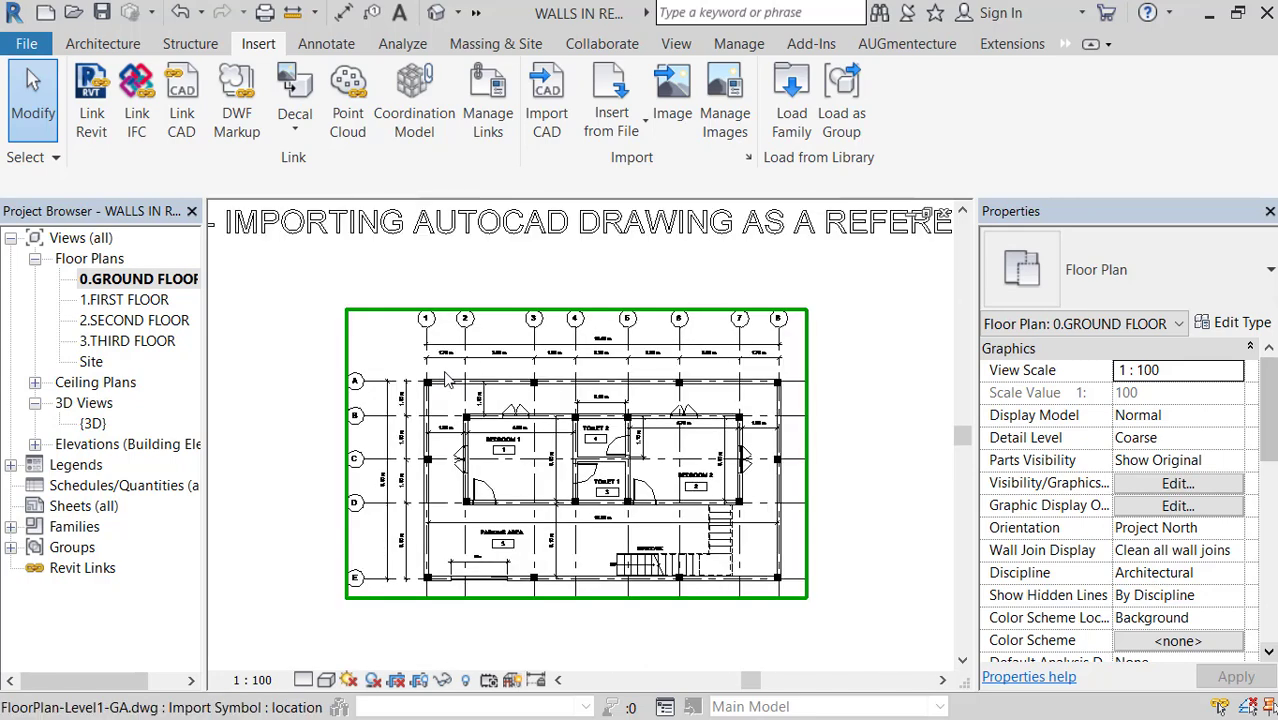
Enclose the linked DWG in a 3D section box and stretch the box taller.
{"action": "left_click", "coordinate": [518, 379]}
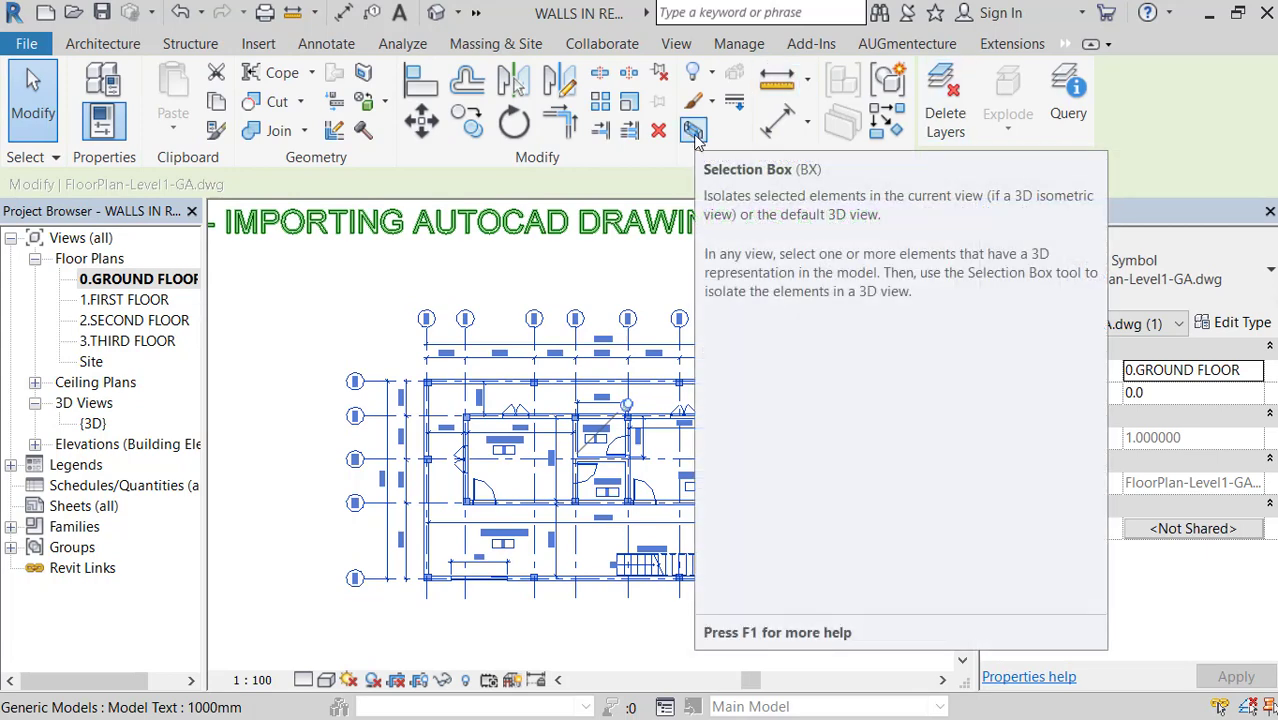
{"action": "left_click", "coordinate": [694, 131]}
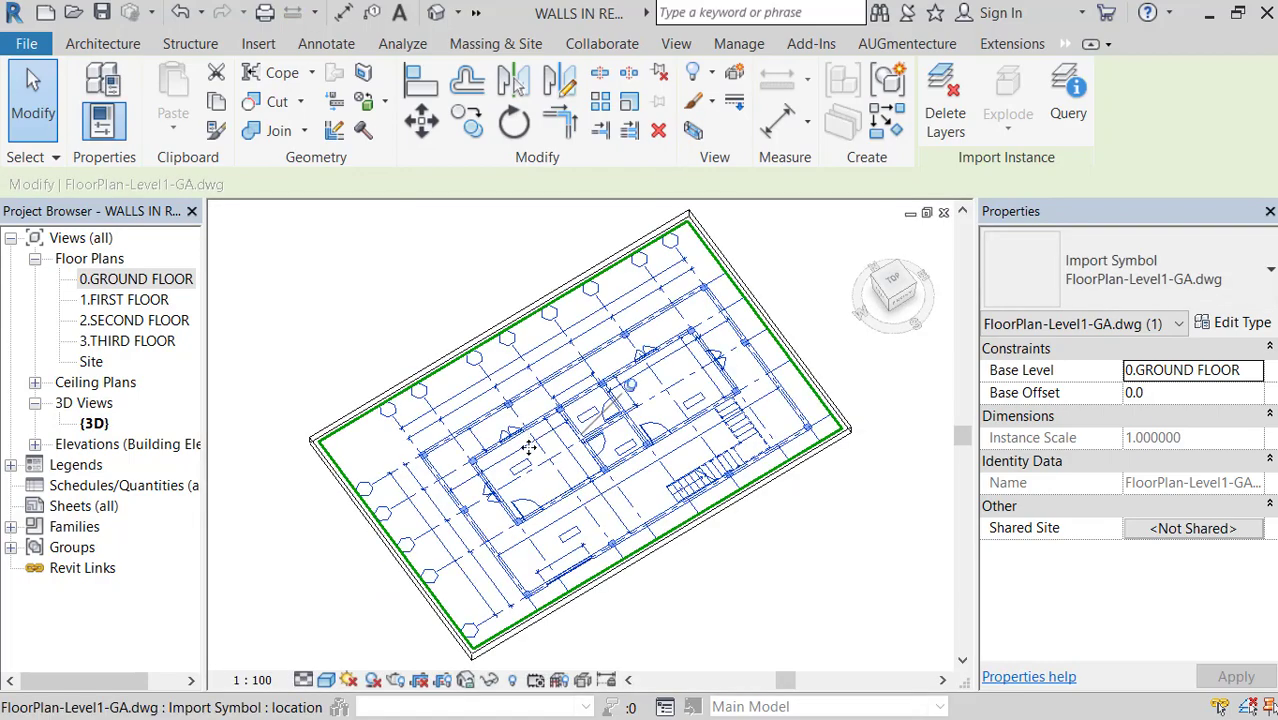
{"action": "middle_click_drag", "start_coordinate": [688, 619], "coordinate": [770, 386], "text": "shift"}
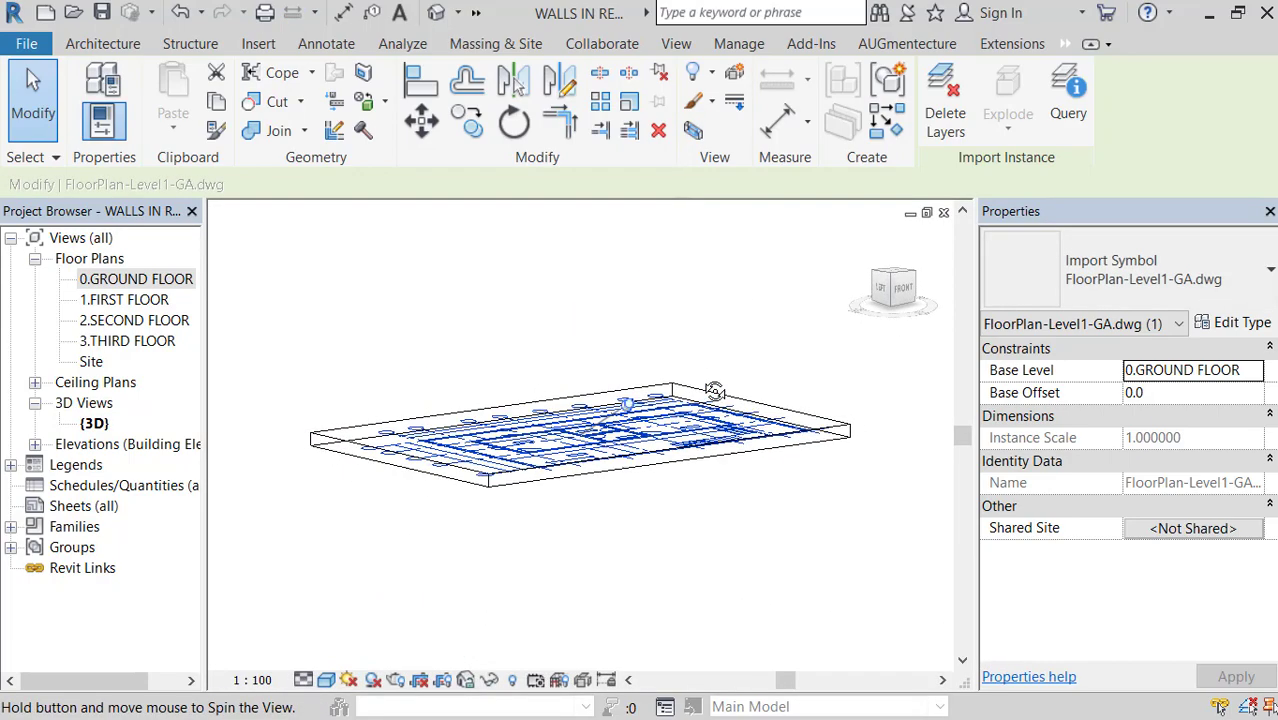
{"action": "left_click", "coordinate": [770, 386]}
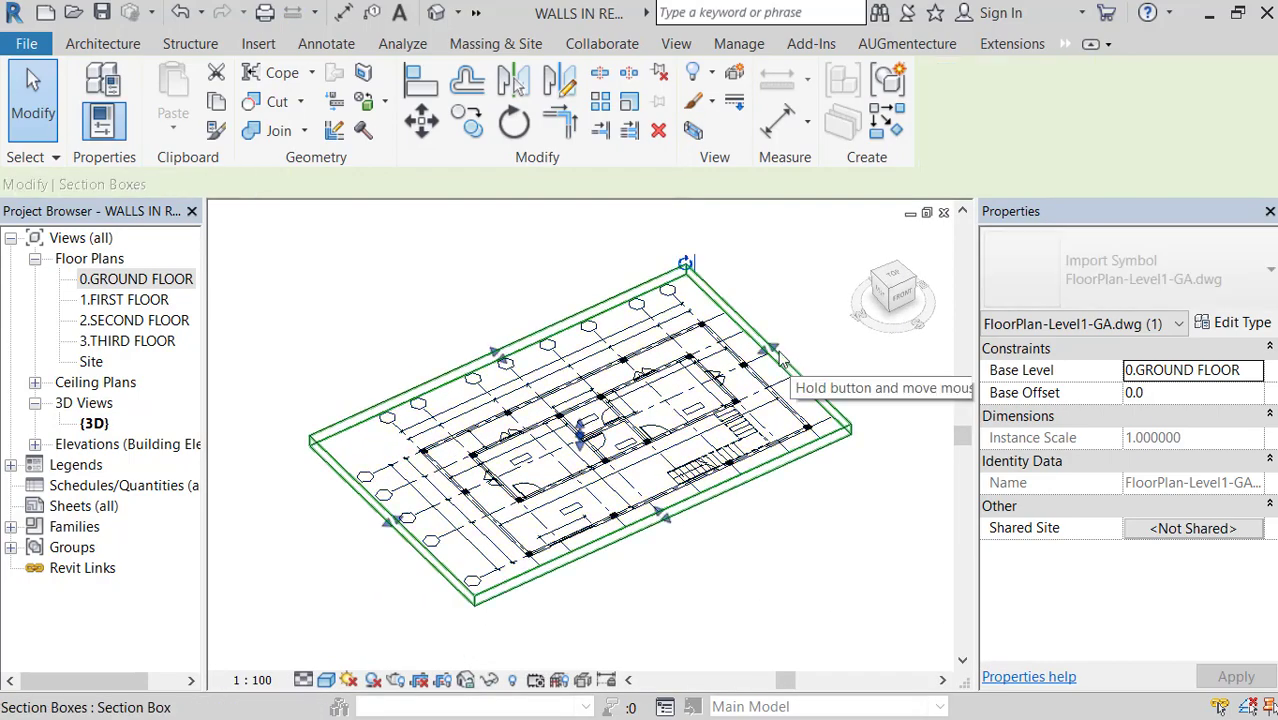
{"action": "left_click_drag", "start_coordinate": [580, 430], "coordinate": [748, 586]}
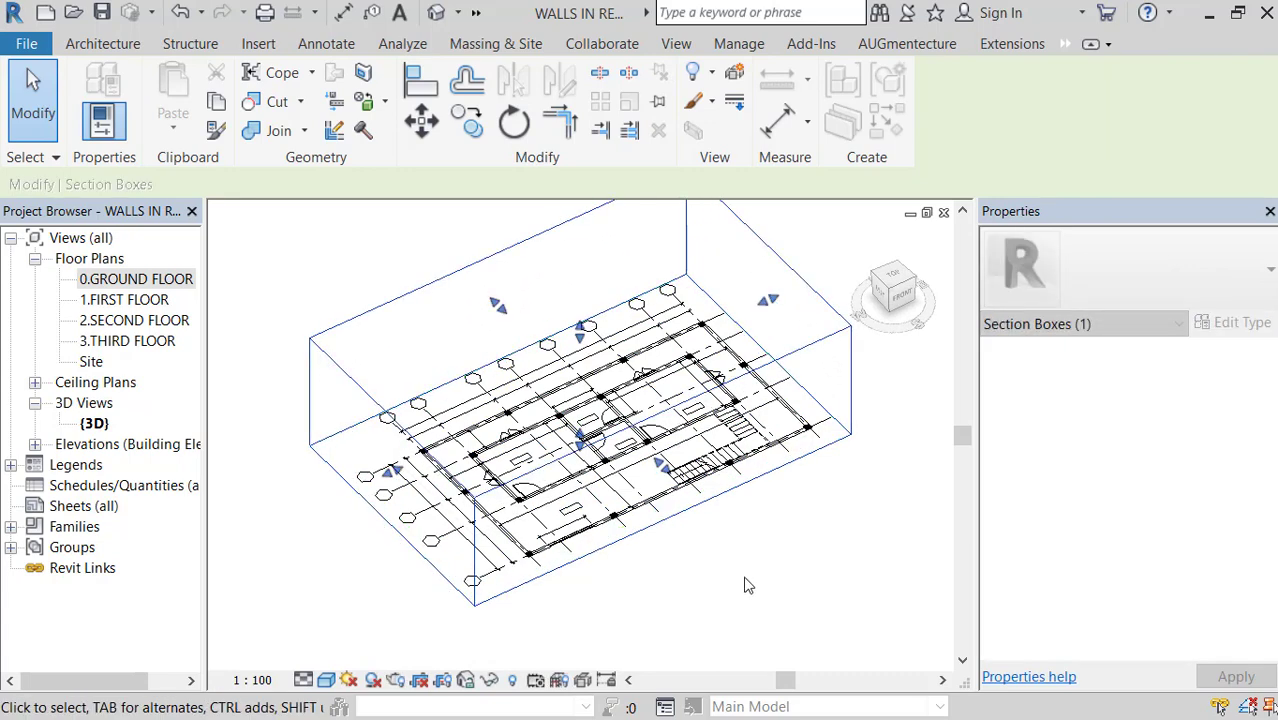
{"action": "left_click", "coordinate": [755, 582]}
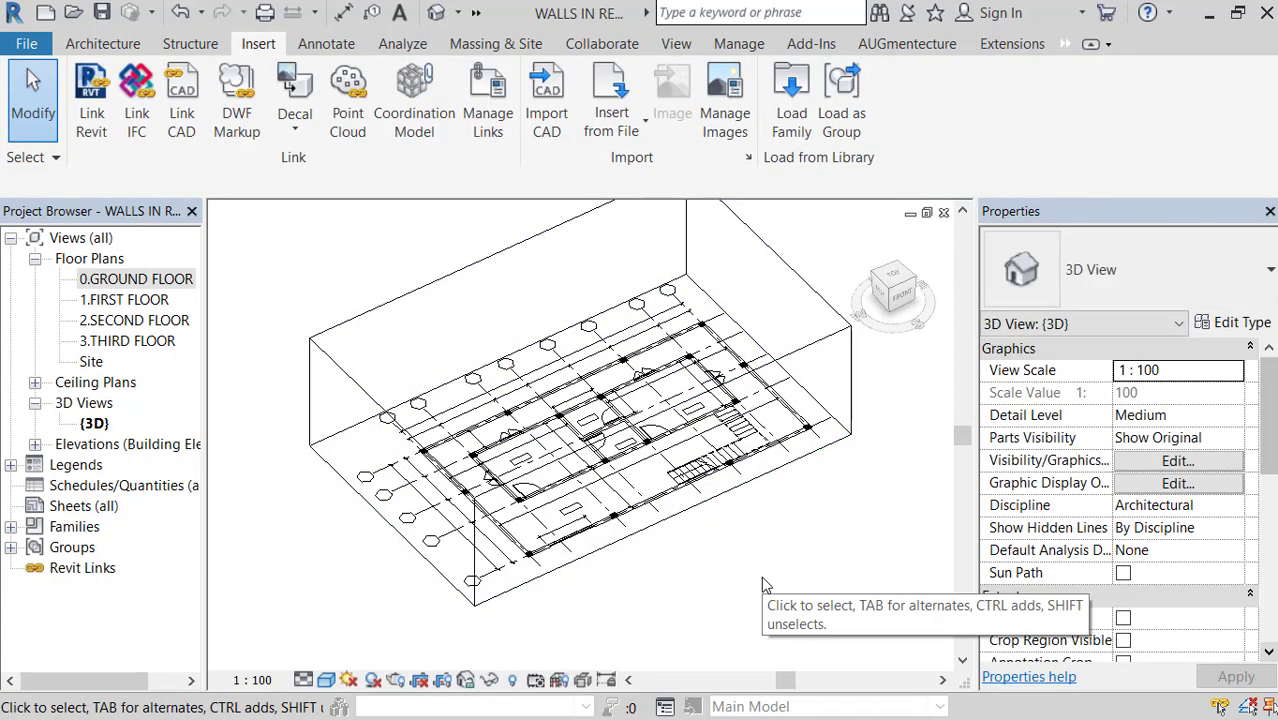
Return to the 0.GROUND FLOOR plan with the Architecture tools showing.
{"action": "double_click", "coordinate": [177, 283]}
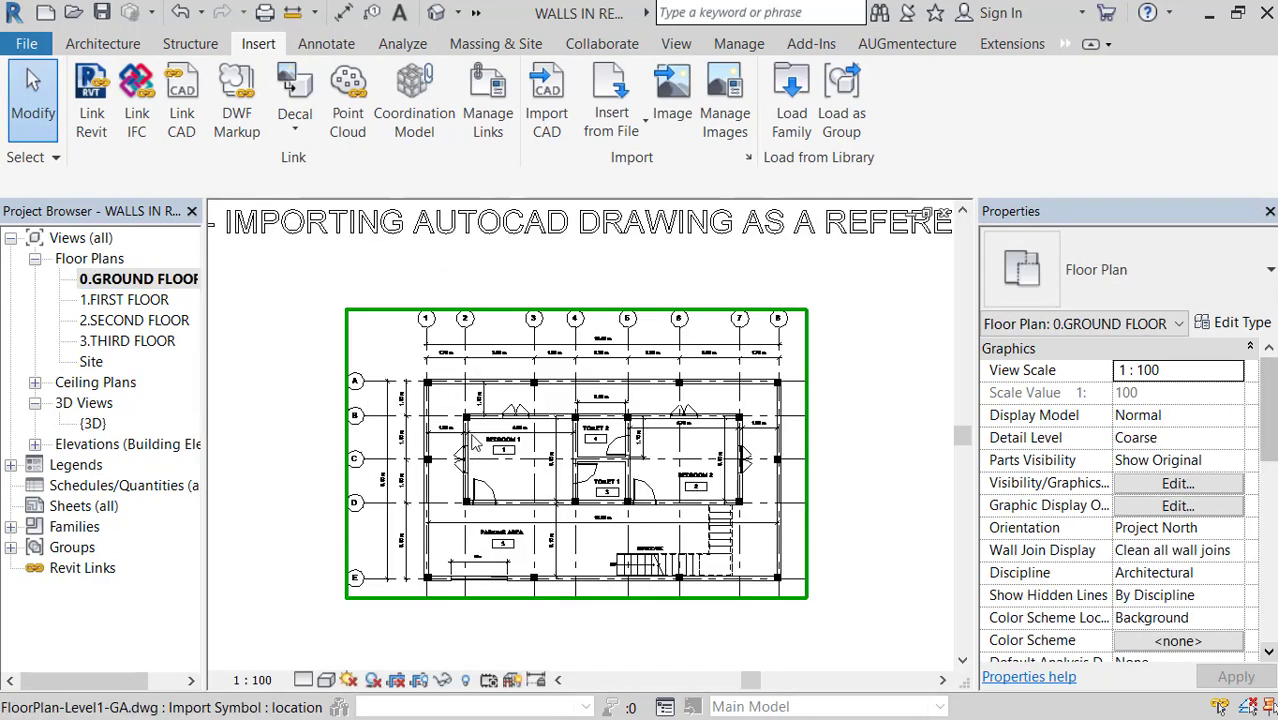
{"action": "scroll", "coordinate": [476, 445], "scroll_direction": "up", "scroll_amount": 5}
{"action": "left_click", "coordinate": [88, 47]}
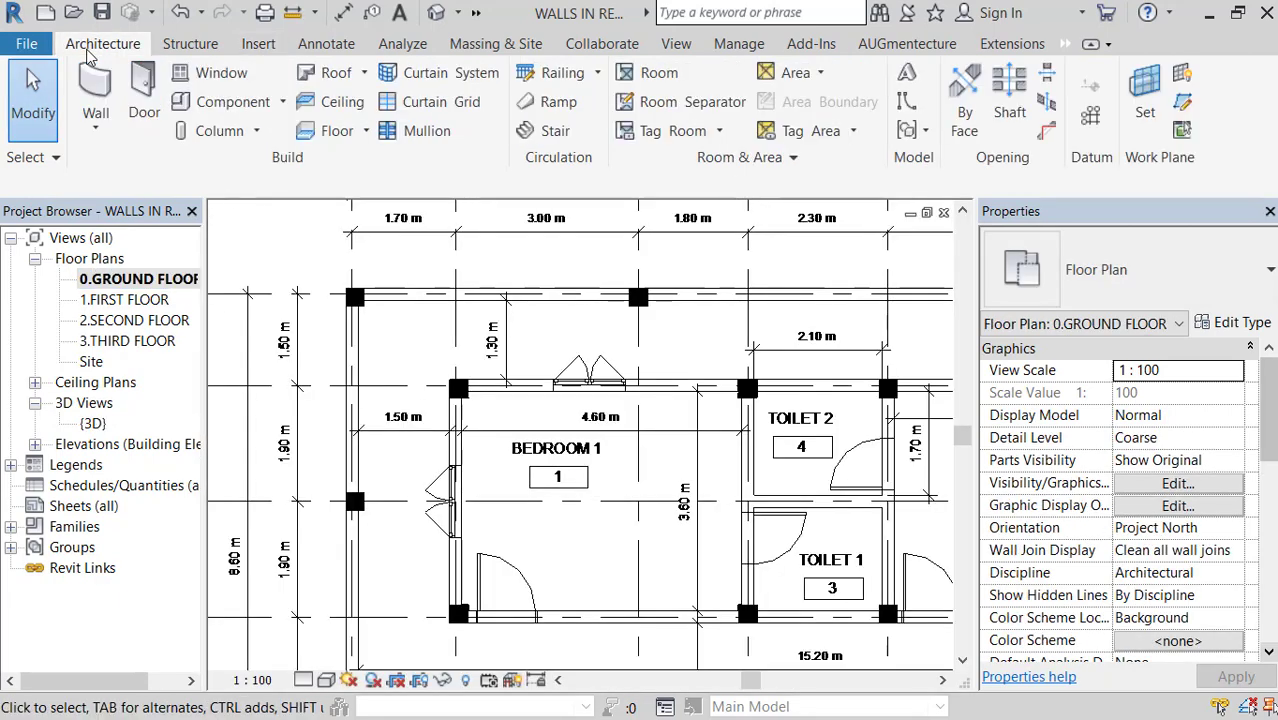
Start a Generic - 200mm wall using Finish Face: Exterior location line and Pick Lines.
{"action": "left_click", "coordinate": [96, 127]}
{"action": "left_click", "coordinate": [133, 168]}
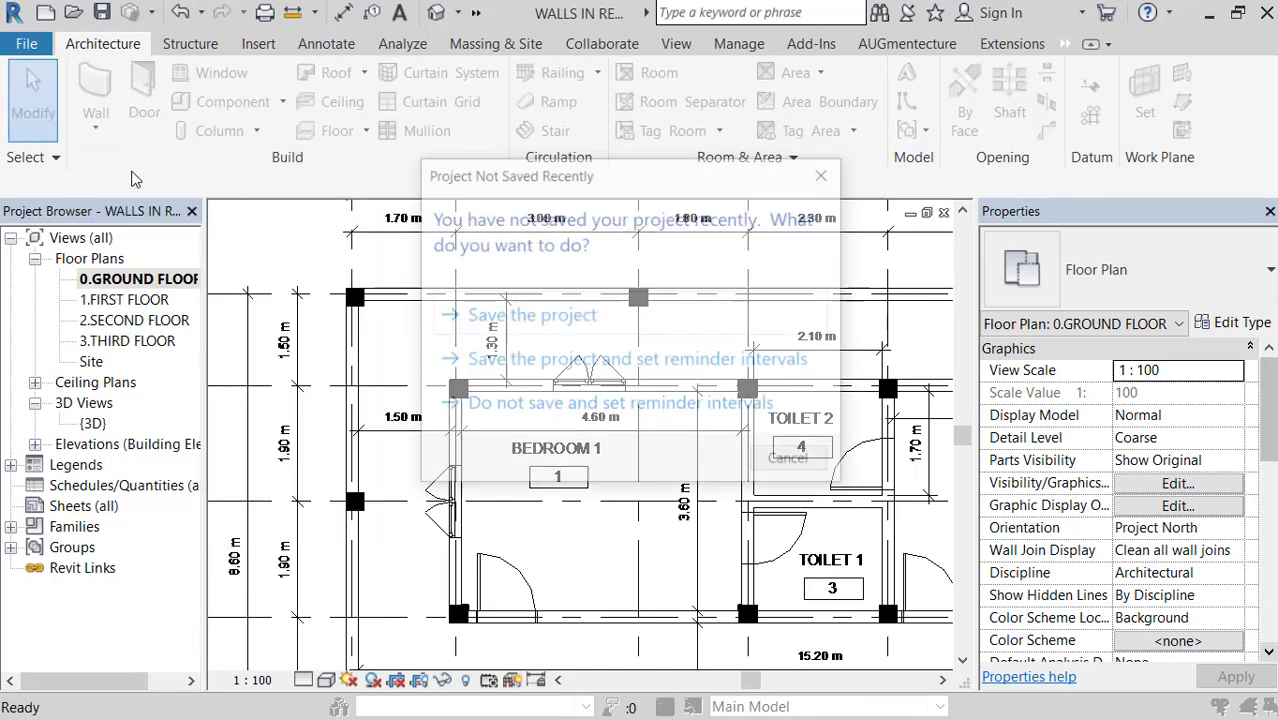
{"action": "left_click", "coordinate": [785, 463]}
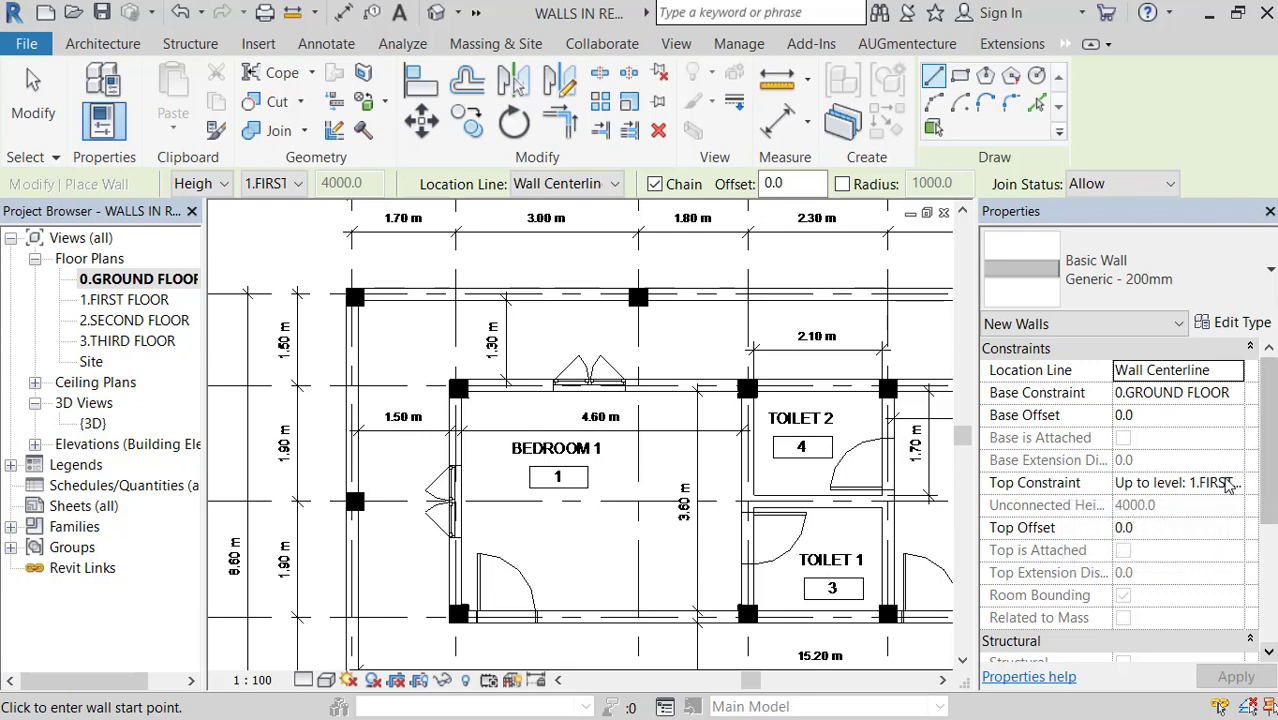
{"action": "left_click", "coordinate": [1240, 375]}
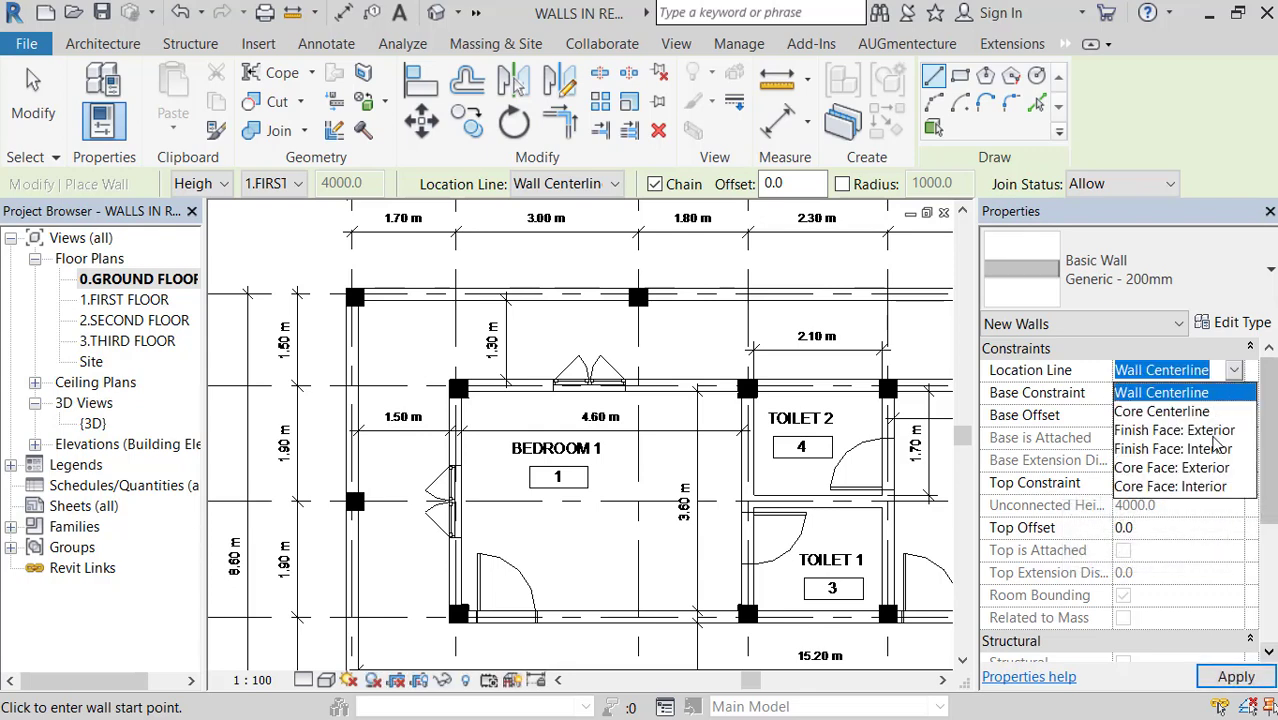
{"action": "left_click", "coordinate": [1203, 431]}
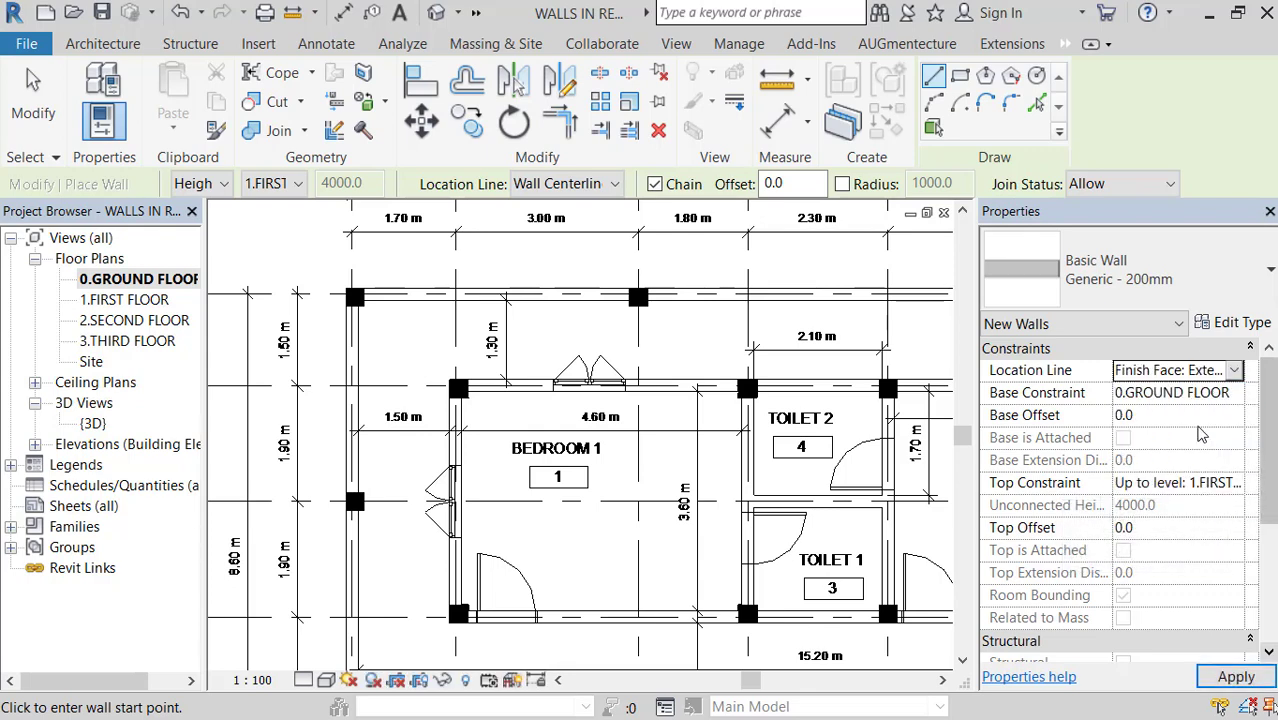
{"action": "left_click", "coordinate": [1038, 102]}
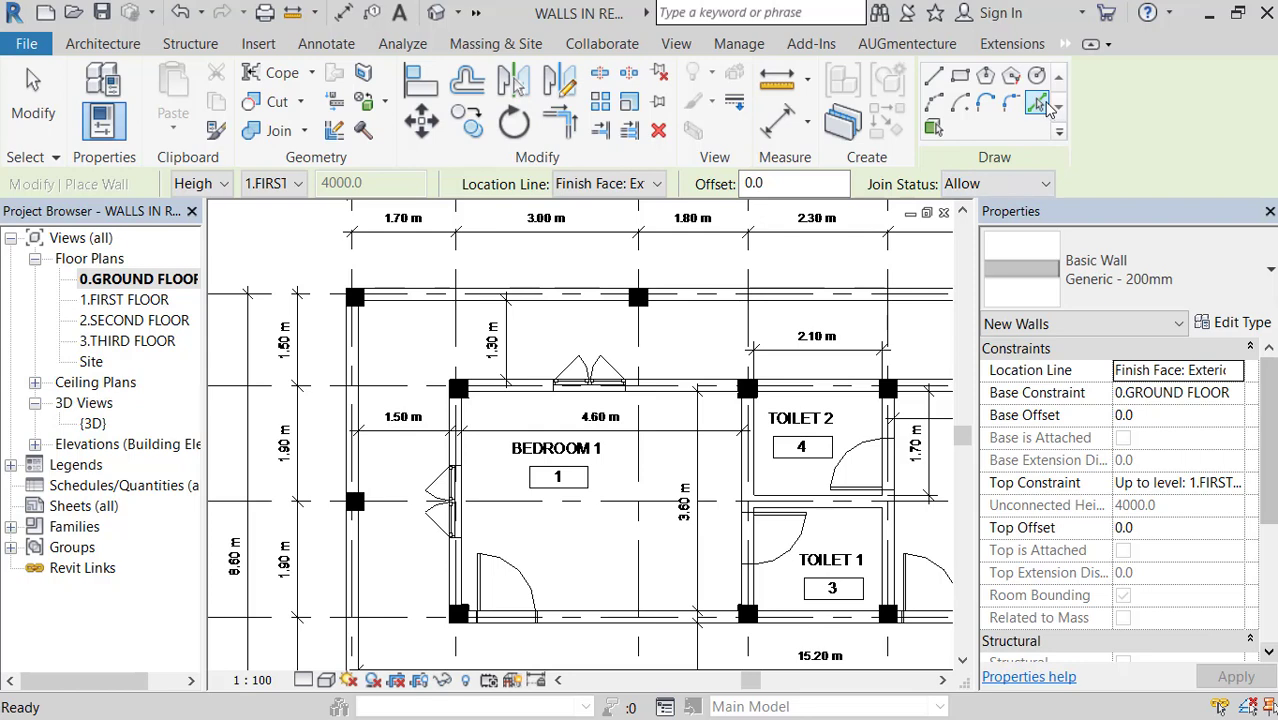
Create a wall on grid A's outer line between grids 1 and 3, then view it in 3D.
{"action": "scroll", "coordinate": [320, 265], "scroll_direction": "up", "scroll_amount": 3}
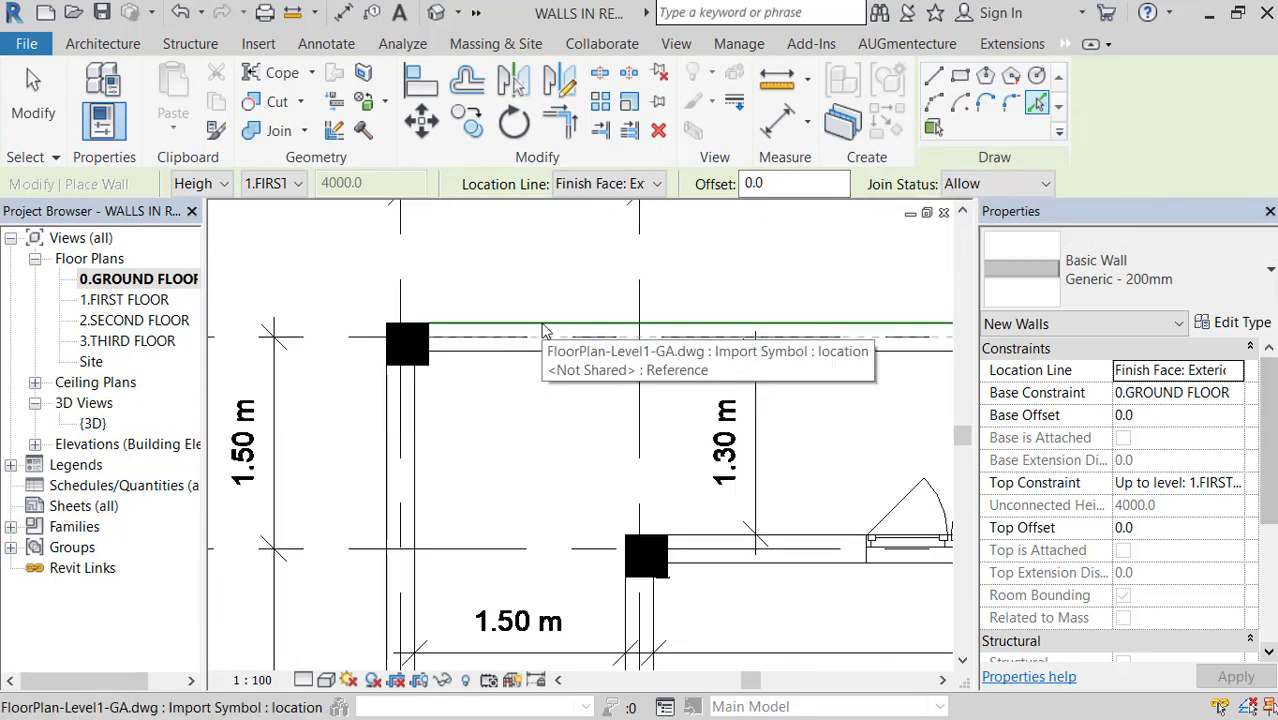
{"action": "scroll", "coordinate": [543, 331], "scroll_direction": "up", "scroll_amount": 3}
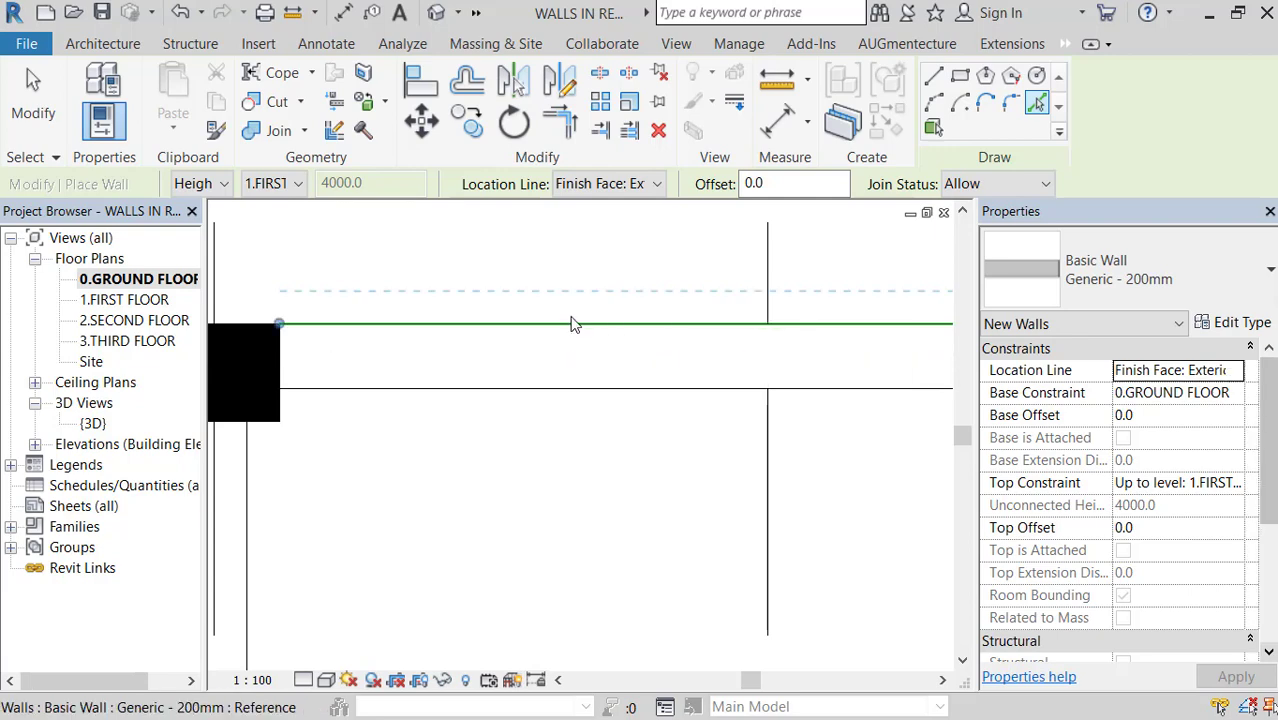
{"action": "scroll", "coordinate": [572, 325], "scroll_direction": "down", "scroll_amount": 1}
{"action": "scroll", "coordinate": [572, 325], "scroll_direction": "down", "scroll_amount": 3}
{"action": "scroll", "coordinate": [572, 323], "scroll_direction": "down", "scroll_amount": 2}
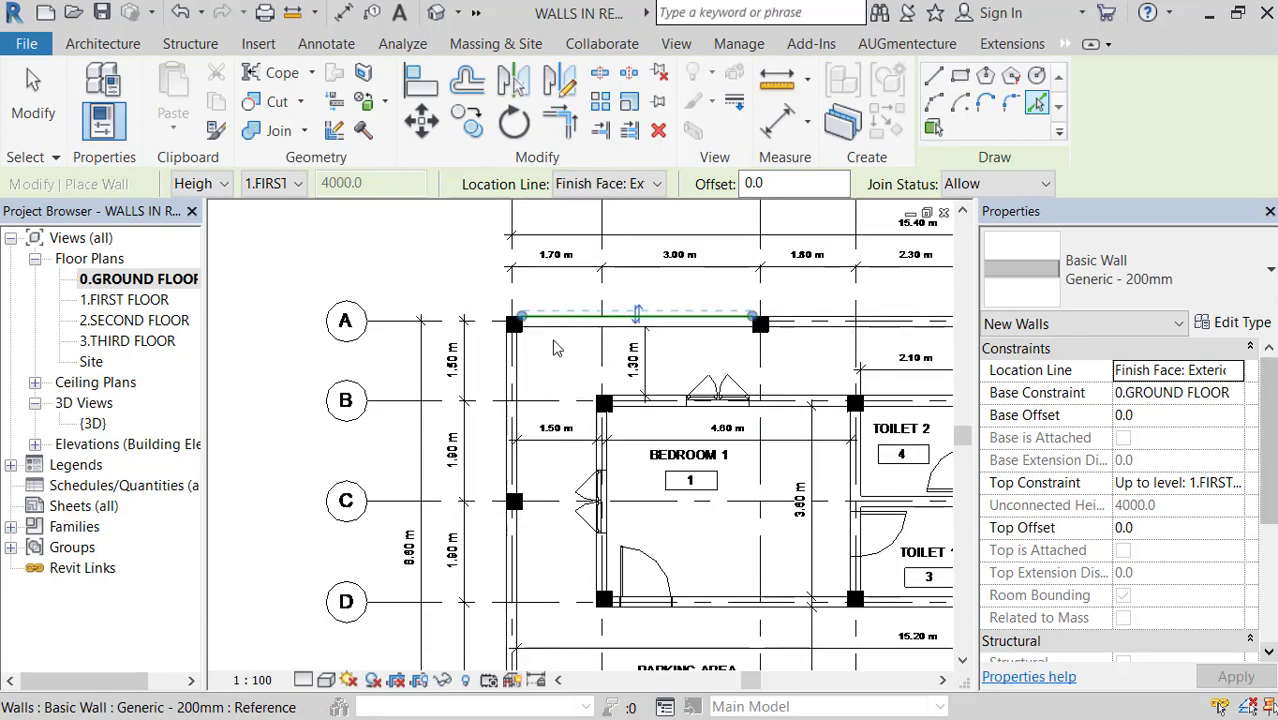
{"action": "scroll", "coordinate": [553, 352], "scroll_direction": "up", "scroll_amount": 3}
{"action": "scroll", "coordinate": [553, 352], "scroll_direction": "up", "scroll_amount": 1}
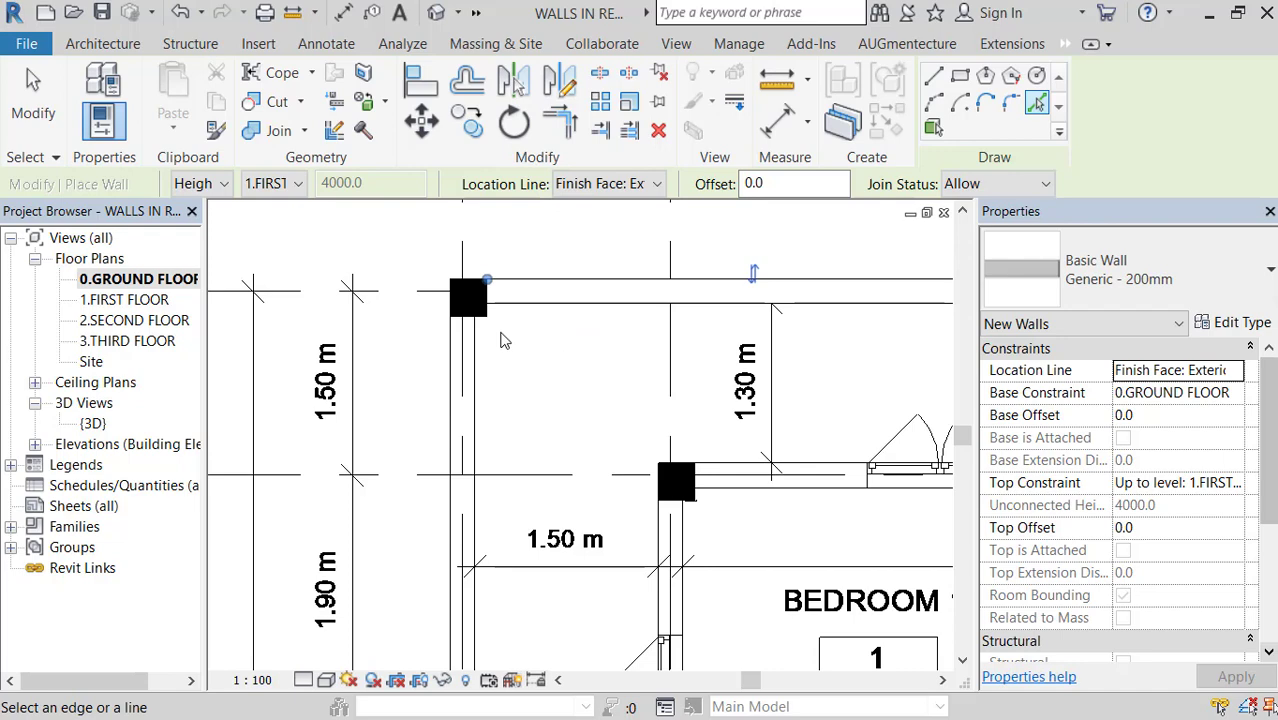
{"action": "middle_click_drag", "start_coordinate": [503, 340], "coordinate": [488, 503]}
{"action": "scroll", "coordinate": [483, 503], "scroll_direction": "down", "scroll_amount": 2}
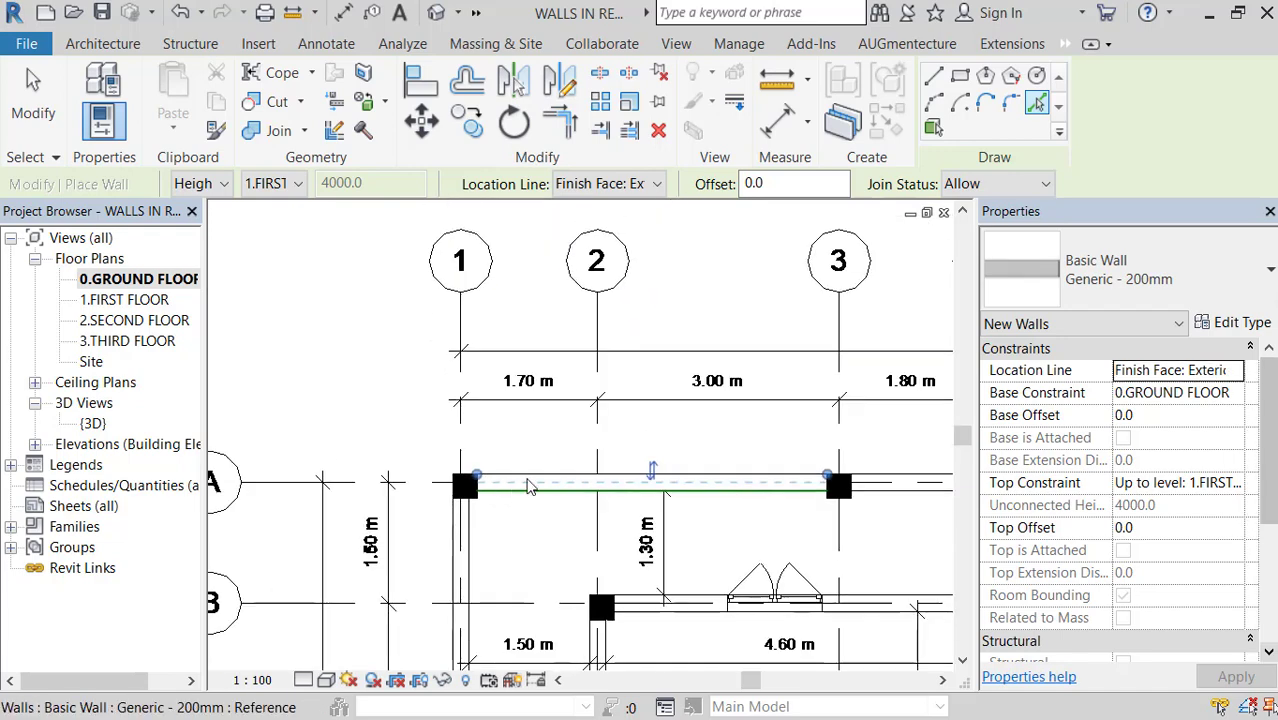
{"action": "scroll", "coordinate": [786, 465], "scroll_direction": "up", "scroll_amount": 3}
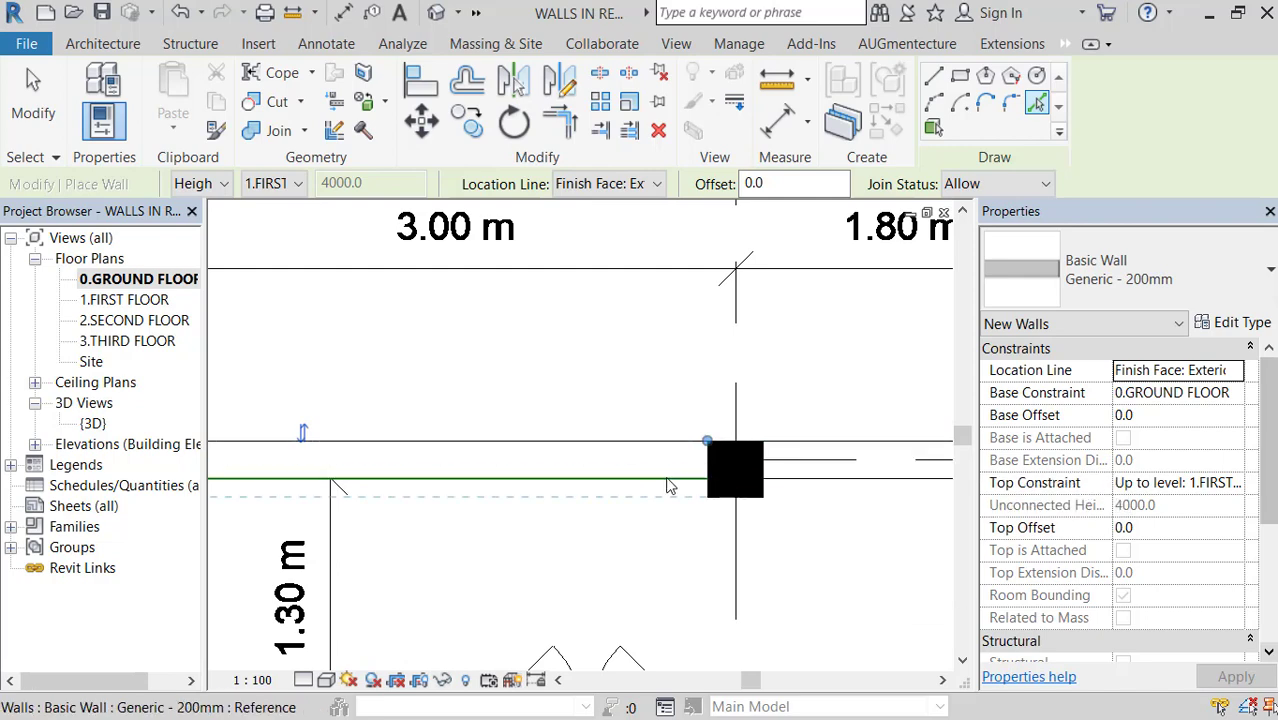
{"action": "scroll", "coordinate": [645, 467], "scroll_direction": "down", "scroll_amount": 1}
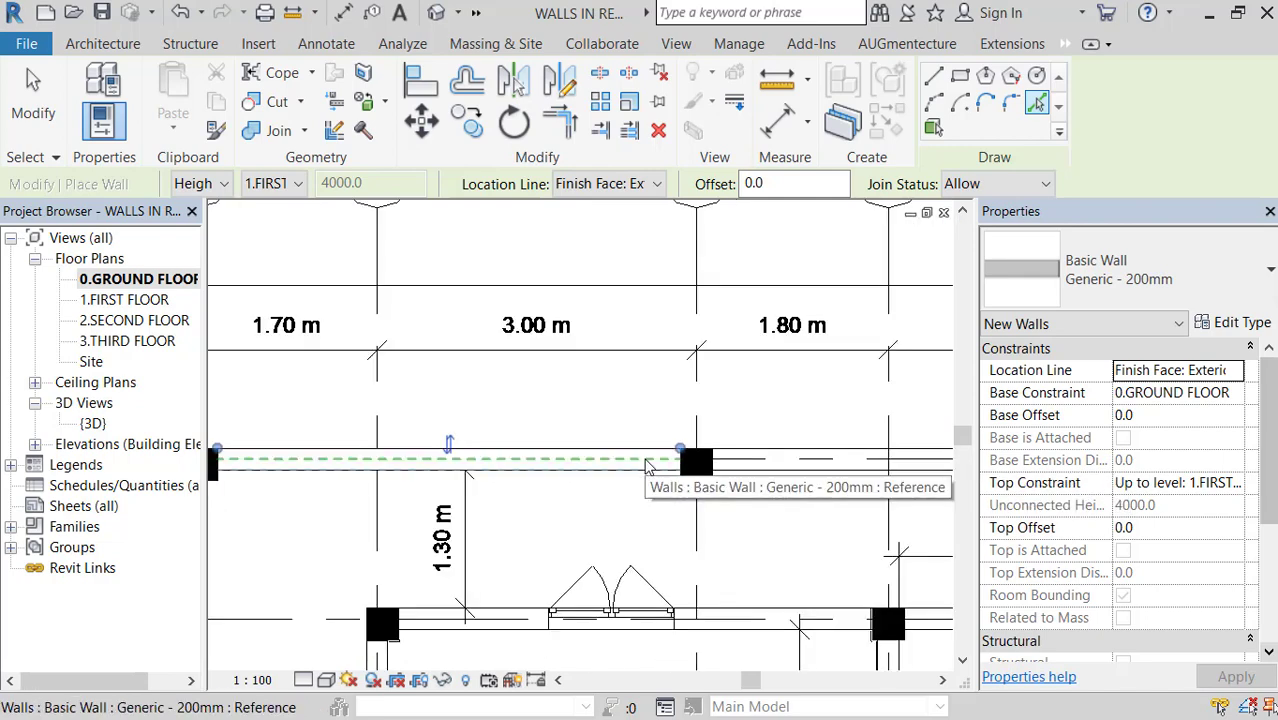
{"action": "scroll", "coordinate": [645, 465], "scroll_direction": "down", "scroll_amount": 2}
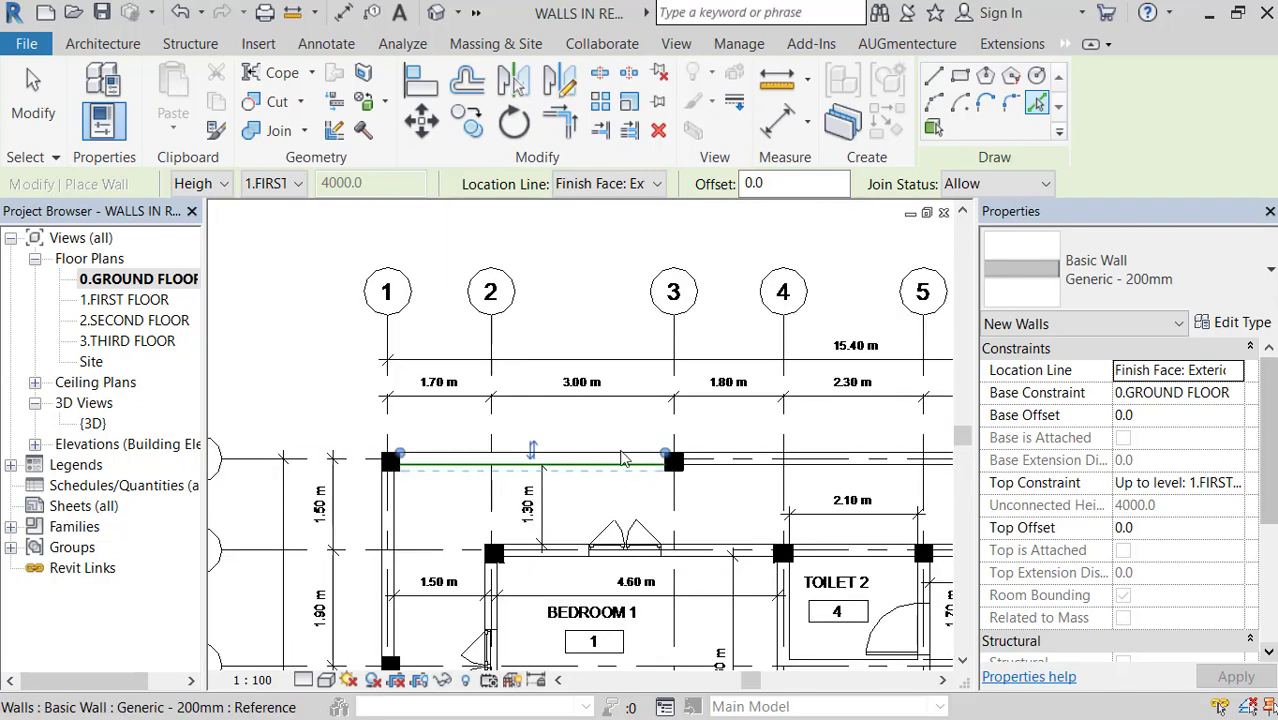
{"action": "left_click", "coordinate": [436, 12]}
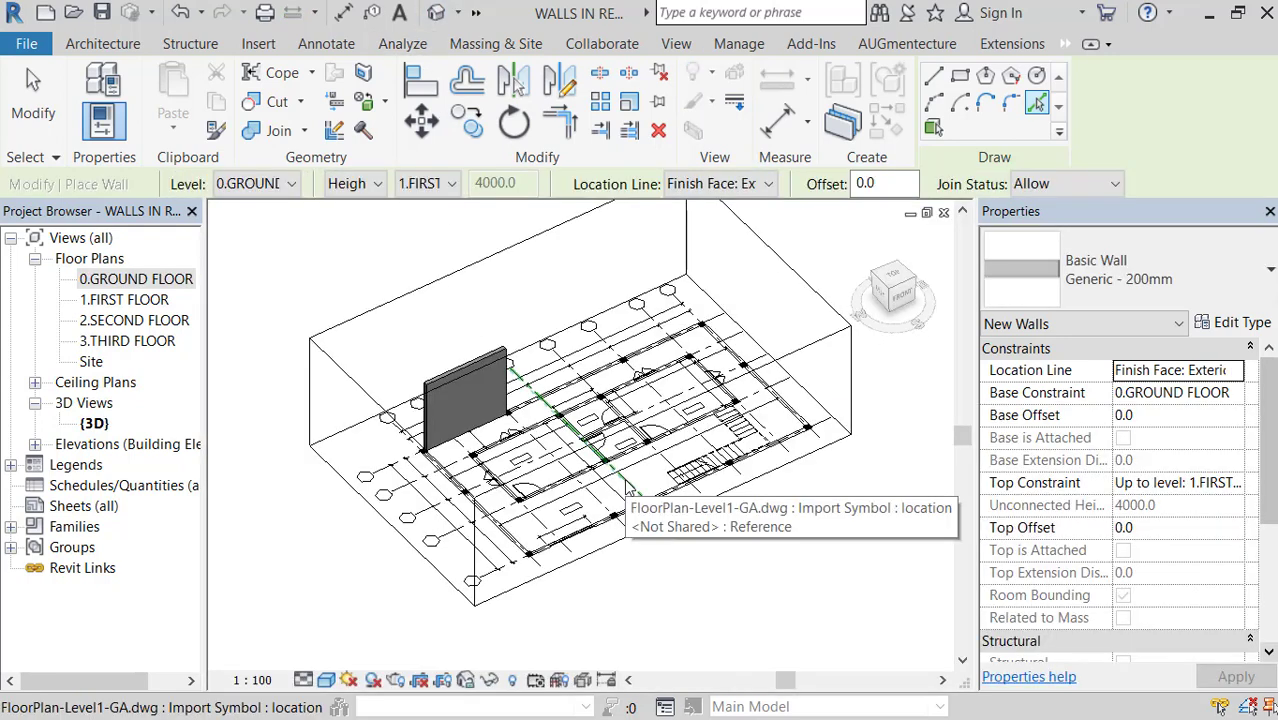
Return to the 0.GROUND FLOOR plan and select the first 4350.0-long wall.
{"action": "double_click", "coordinate": [182, 283]}
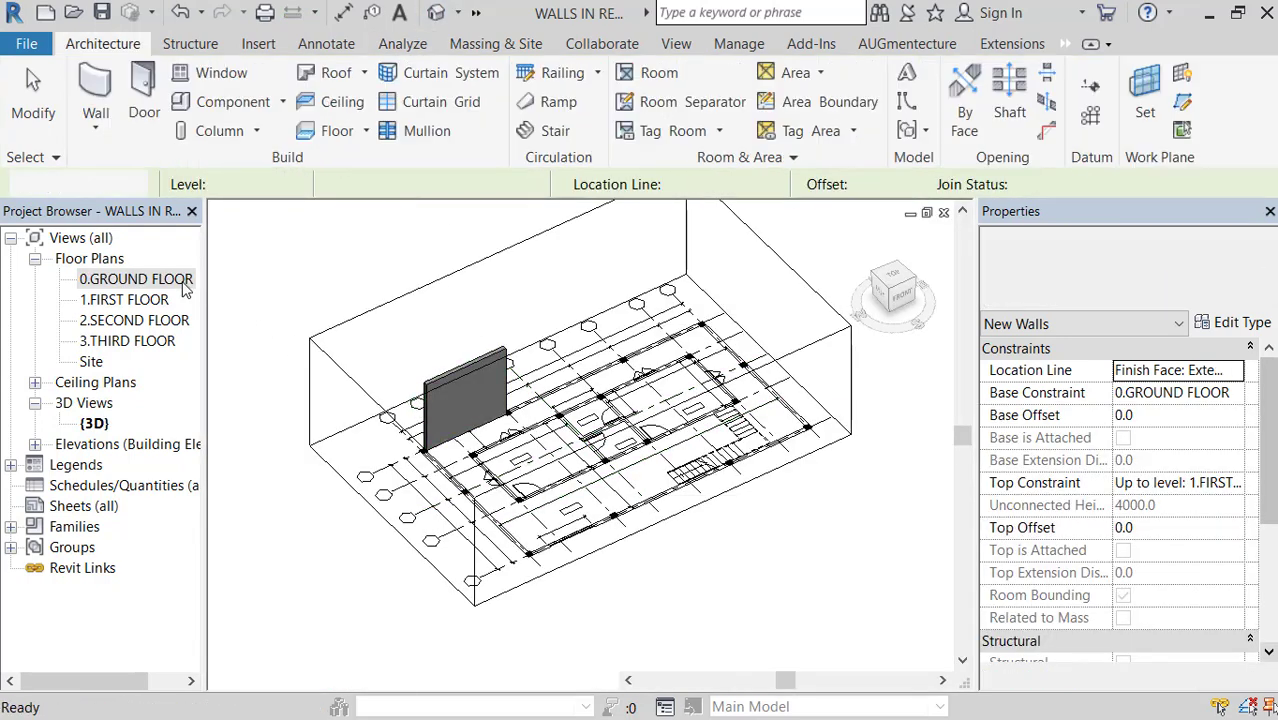
{"action": "left_click", "coordinate": [590, 461]}
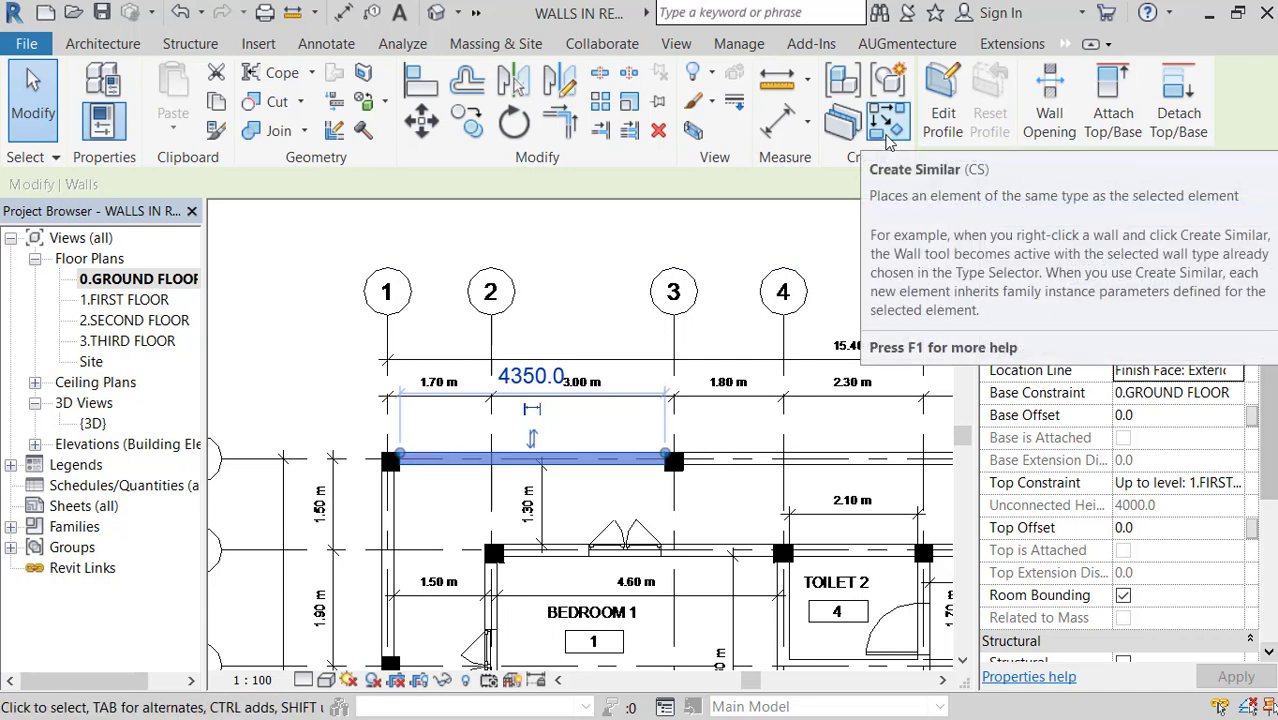
Create similar 200mm walls with Pick Lines, tracing the wall left of the Bedroom 1 doors.
{"action": "left_click", "coordinate": [886, 134]}
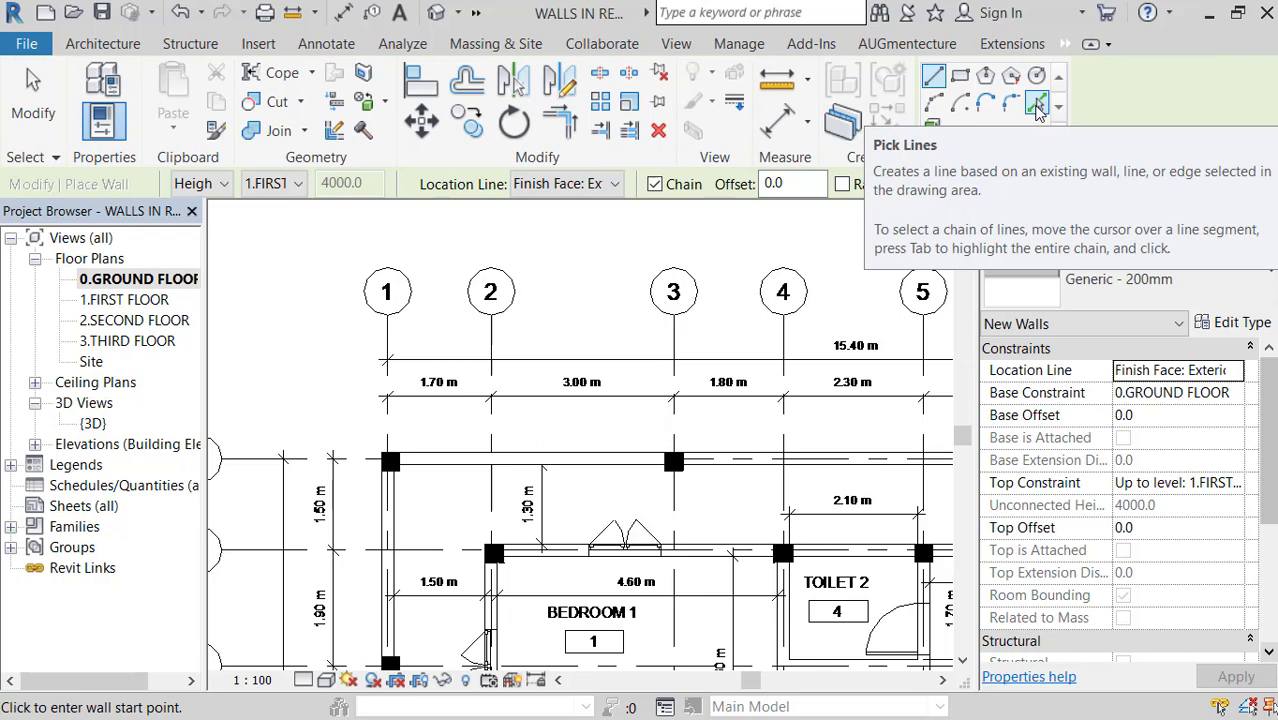
{"action": "left_click", "coordinate": [1037, 108]}
{"action": "scroll", "coordinate": [606, 298], "scroll_direction": "down", "scroll_amount": 2}
{"action": "scroll", "coordinate": [703, 400], "scroll_direction": "up", "scroll_amount": 1}
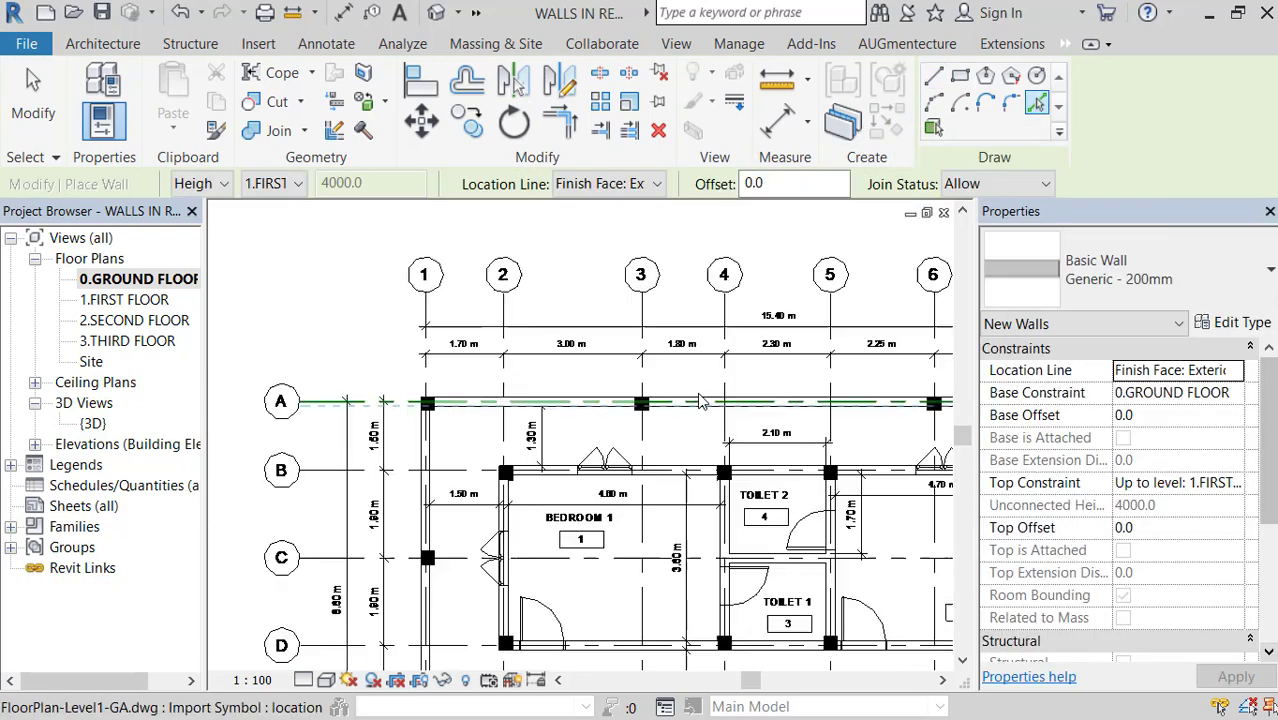
{"action": "scroll", "coordinate": [703, 400], "scroll_direction": "up", "scroll_amount": 3}
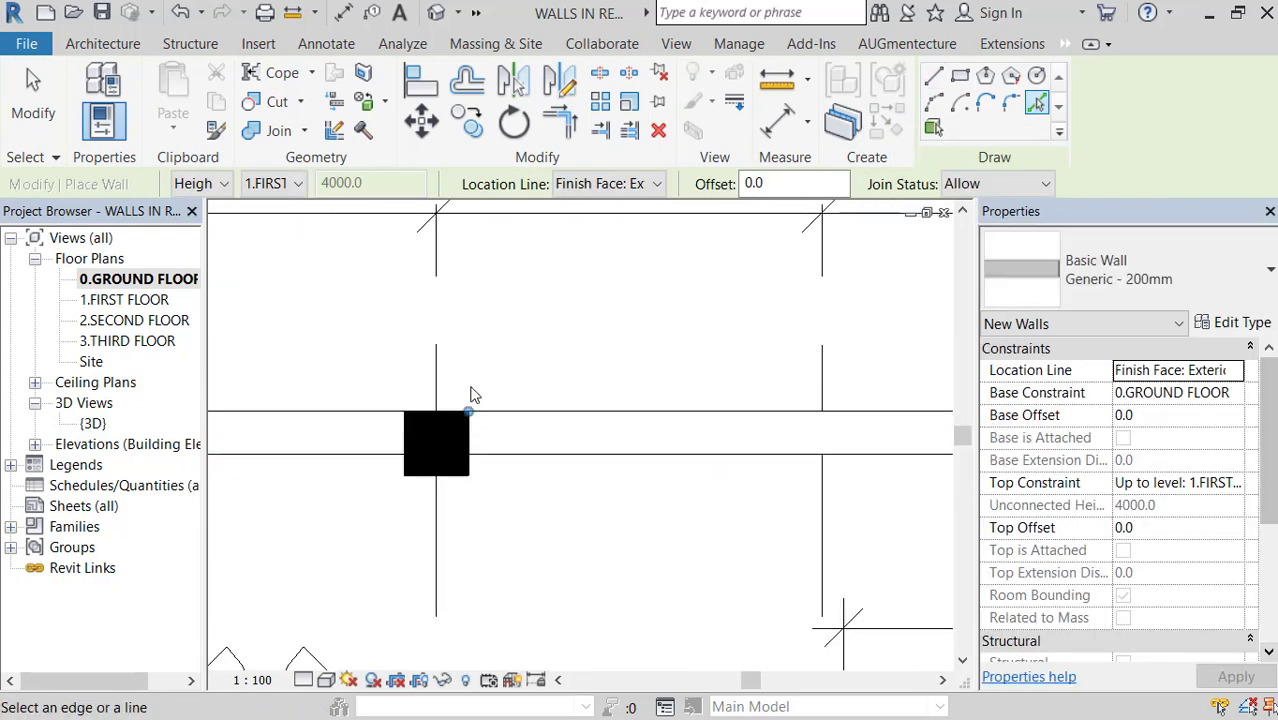
{"action": "scroll", "coordinate": [473, 394], "scroll_direction": "down", "scroll_amount": 2}
{"action": "middle_click_drag", "start_coordinate": [930, 400], "coordinate": [566, 424]}
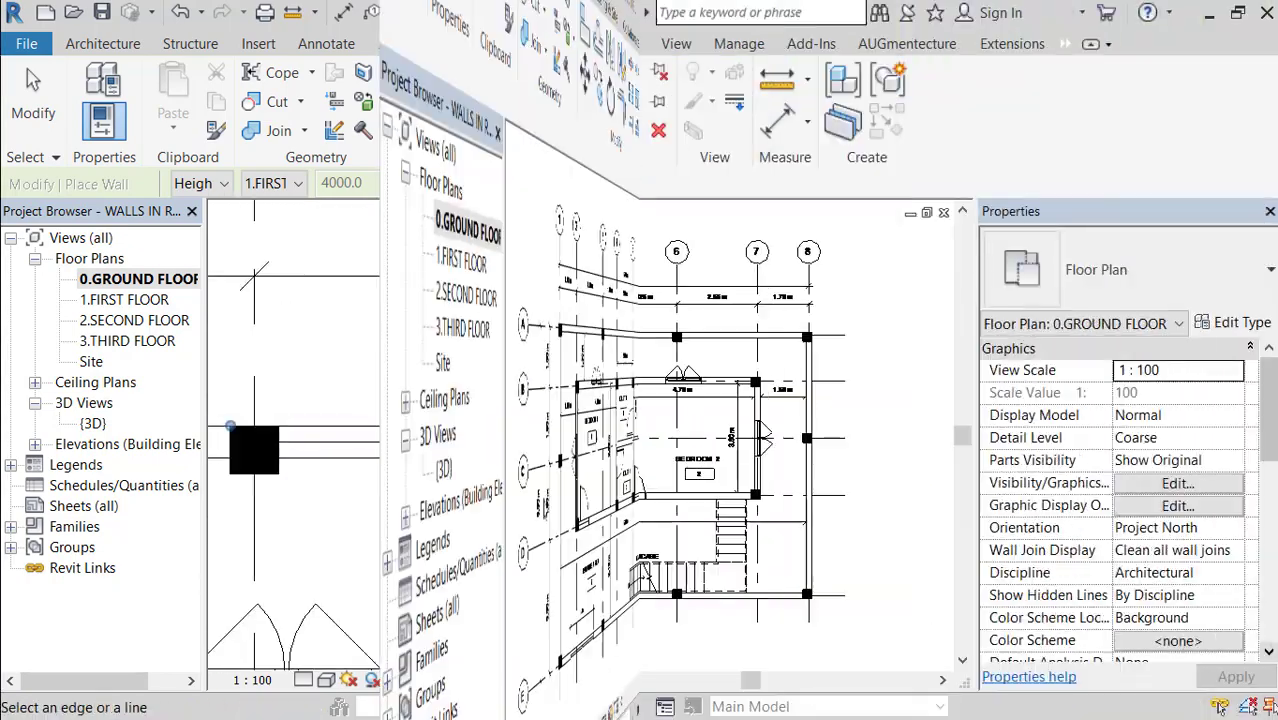
{"action": "scroll", "coordinate": [436, 390], "scroll_direction": "up", "scroll_amount": 3}
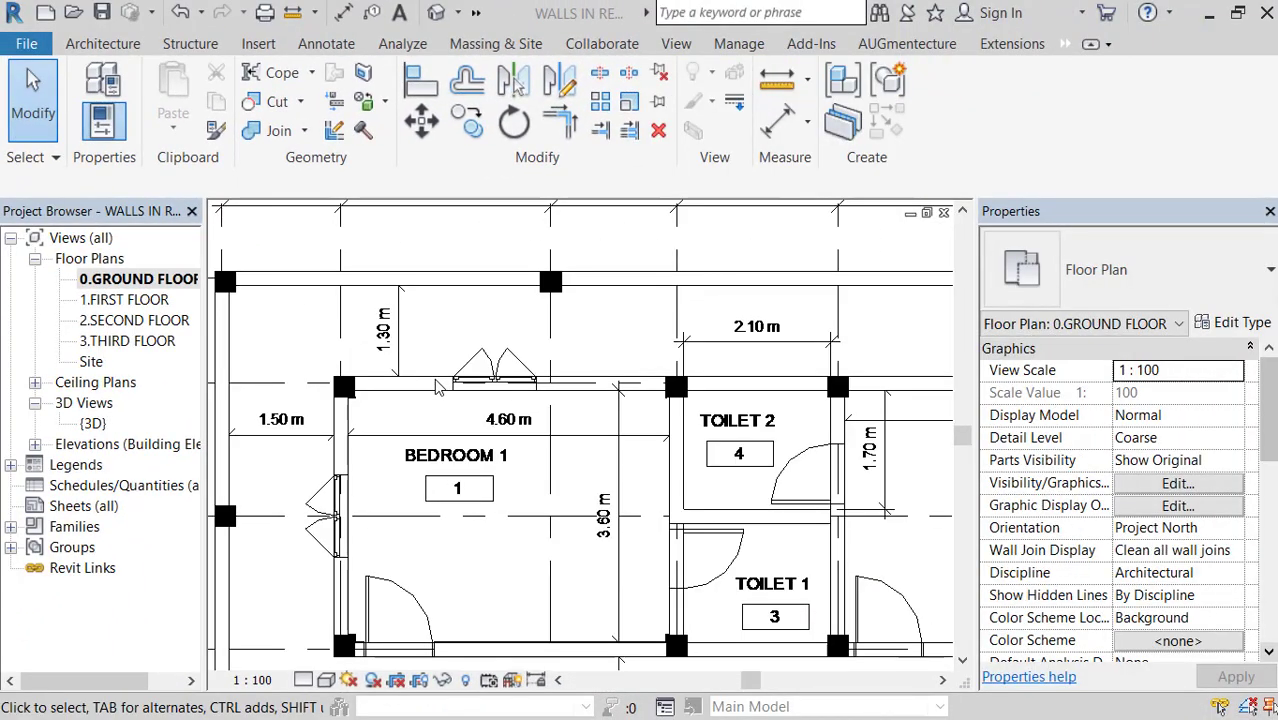
{"action": "scroll", "coordinate": [570, 403], "scroll_direction": "up", "scroll_amount": 3}
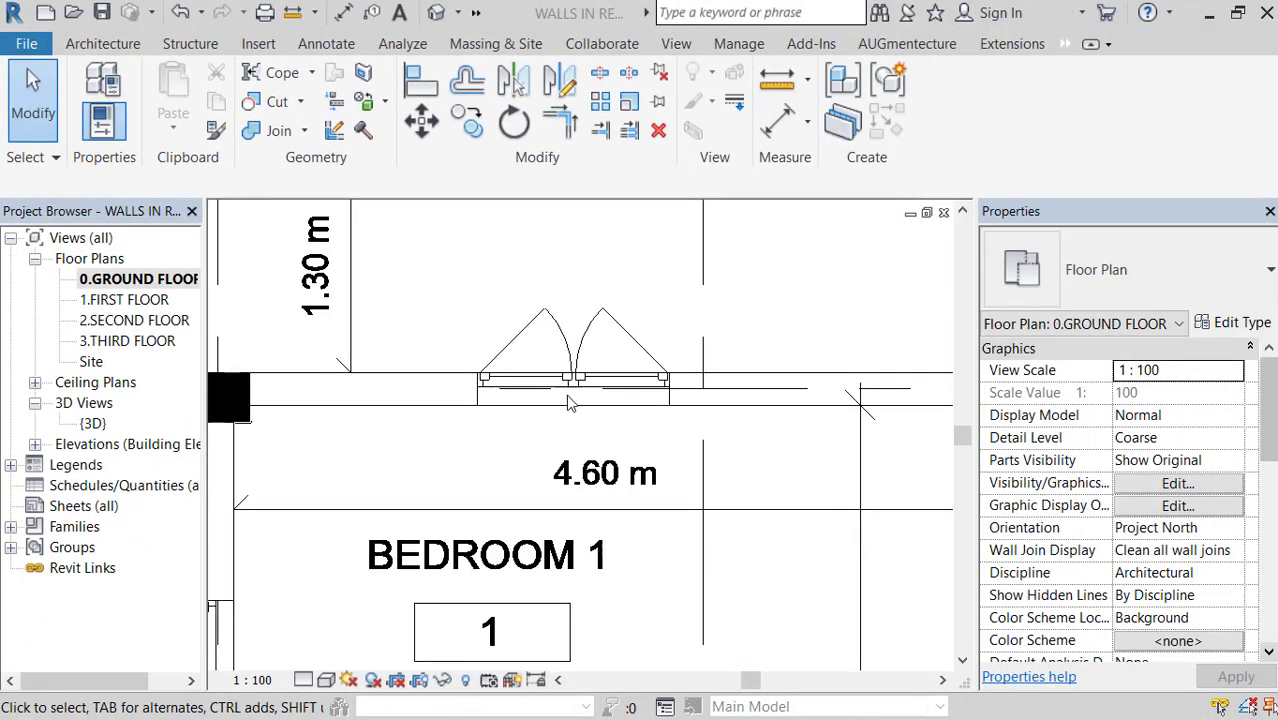
{"action": "left_click", "coordinate": [442, 405]}
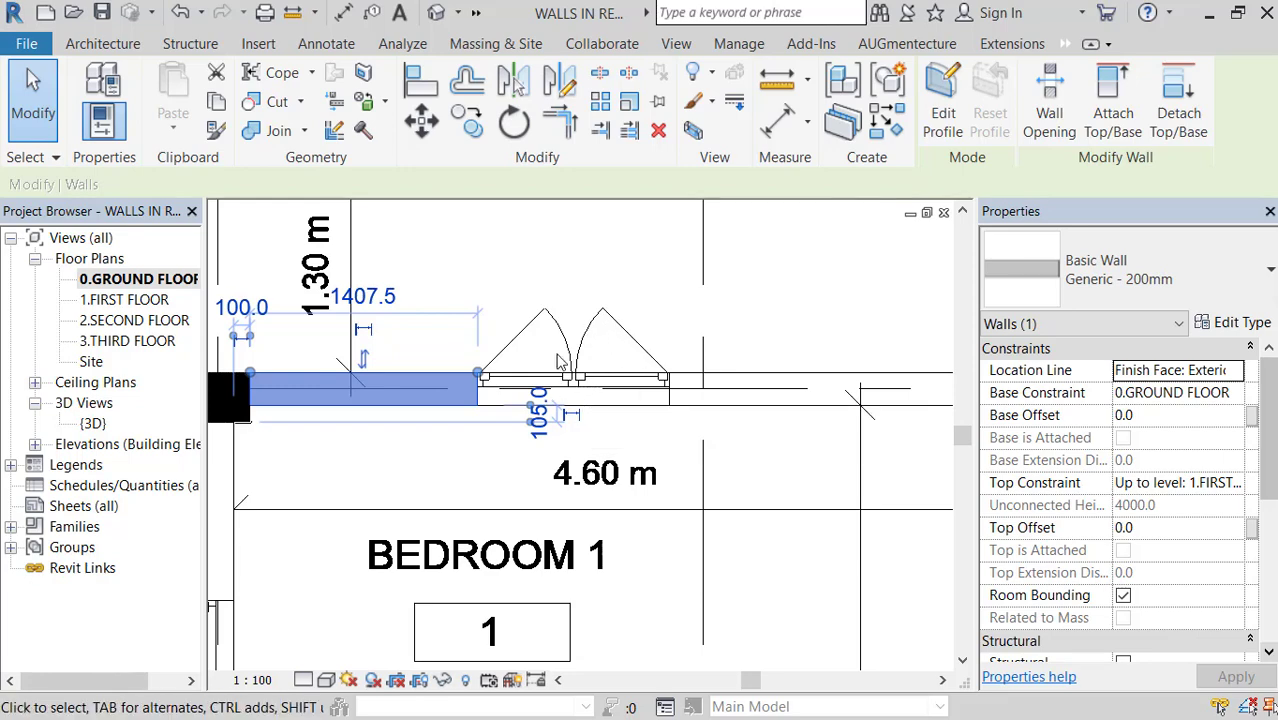
Trace the short wall beside Toilet 2 and check the new segments.
{"action": "scroll", "coordinate": [585, 395], "scroll_direction": "down", "scroll_amount": 3}
{"action": "middle_click_drag", "start_coordinate": [930, 420], "coordinate": [627, 430]}
{"action": "scroll", "coordinate": [627, 430], "scroll_direction": "up", "scroll_amount": 2}
{"action": "scroll", "coordinate": [627, 430], "scroll_direction": "up", "scroll_amount": 2}
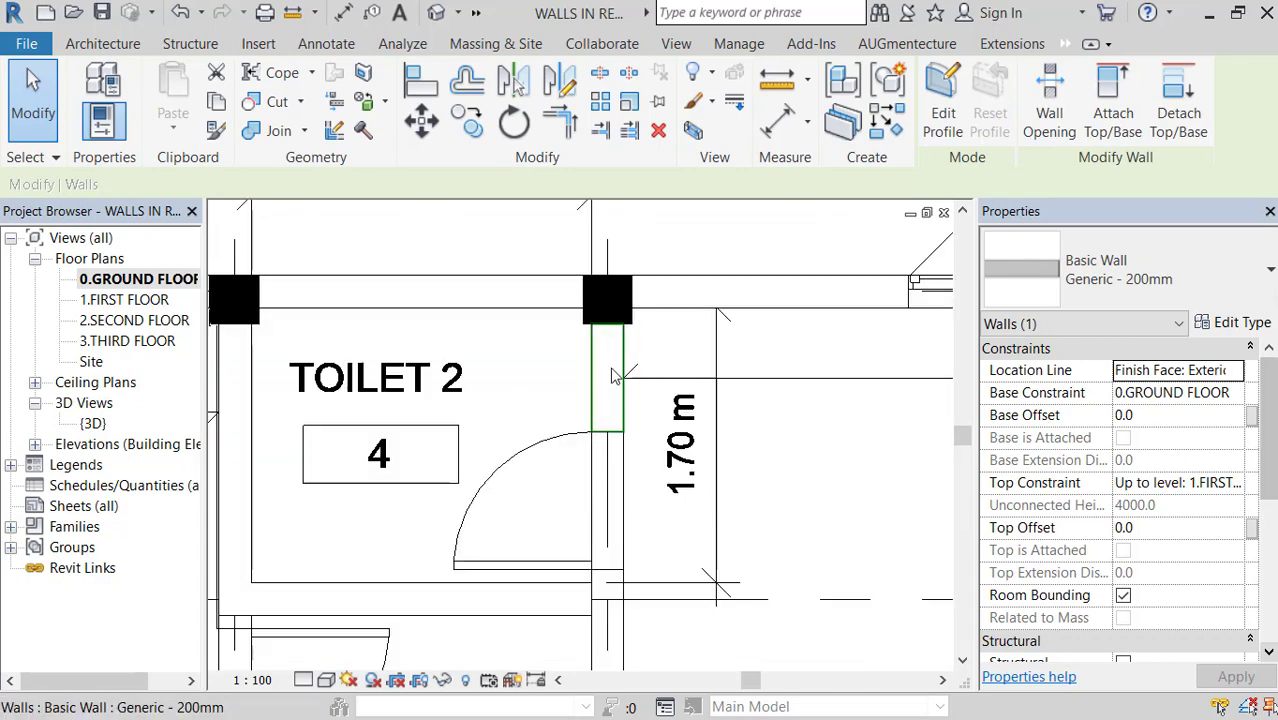
{"action": "left_click", "coordinate": [614, 372]}
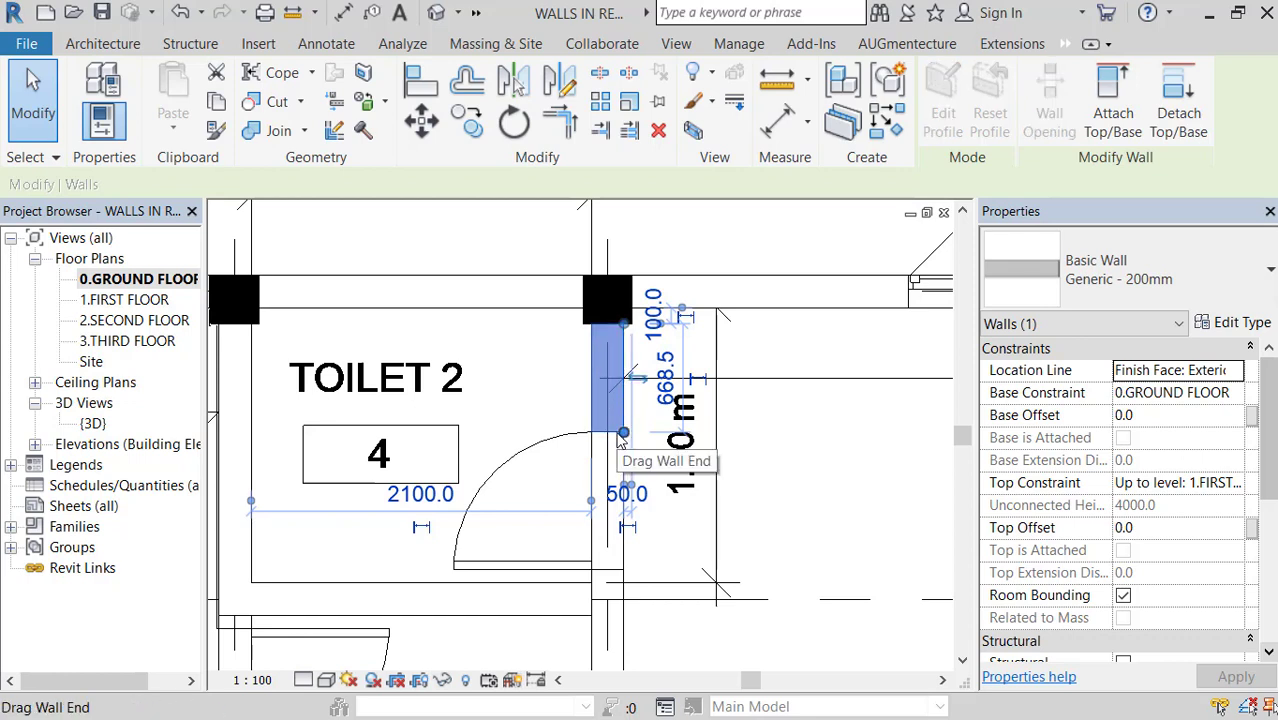
{"action": "scroll", "coordinate": [587, 440], "scroll_direction": "down", "scroll_amount": 1}
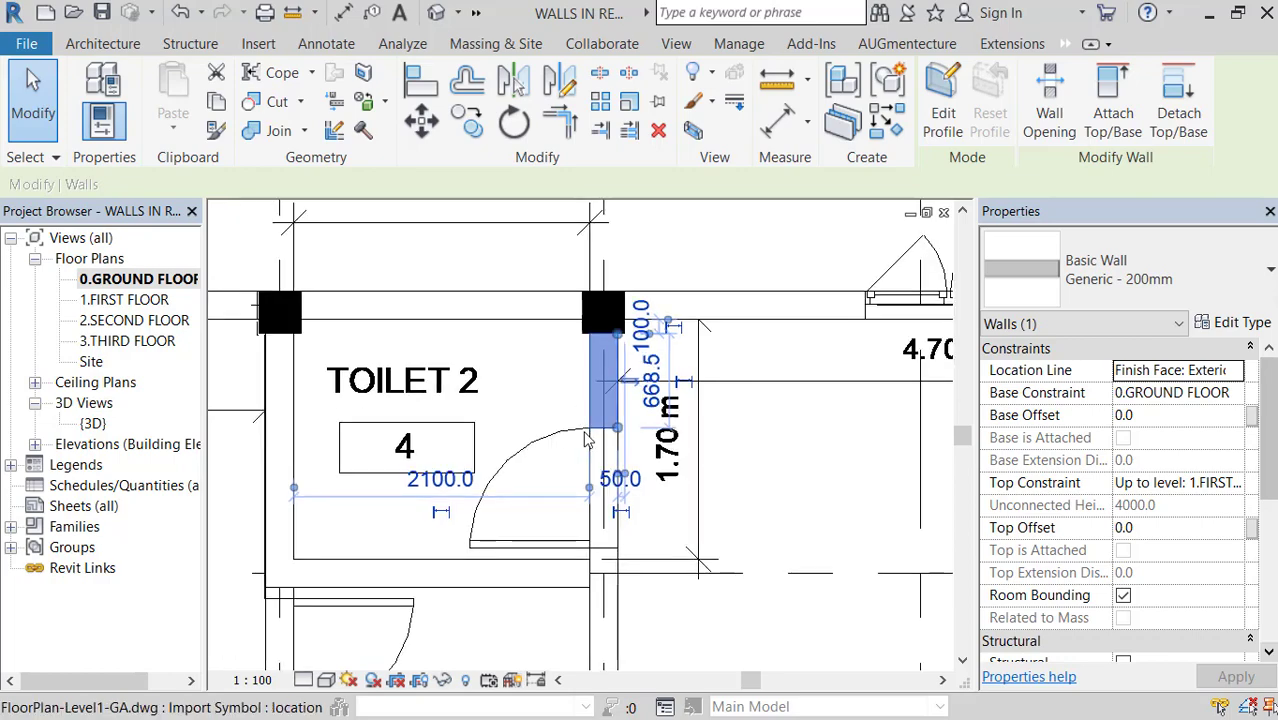
{"action": "scroll", "coordinate": [587, 440], "scroll_direction": "down", "scroll_amount": 2}
Orbit the default 3D view to see all traced 200mm walls across the ground floor.
{"action": "scroll", "coordinate": [508, 302], "scroll_direction": "down", "scroll_amount": 1}
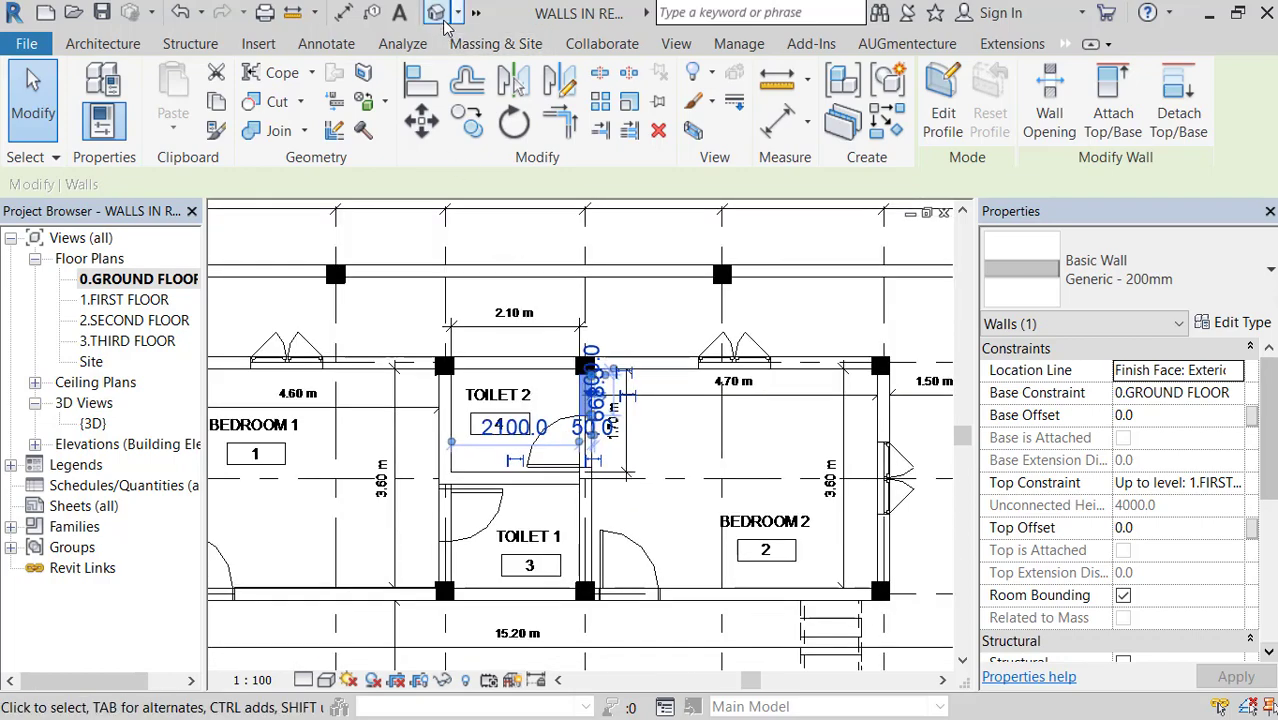
{"action": "left_click", "coordinate": [436, 12]}
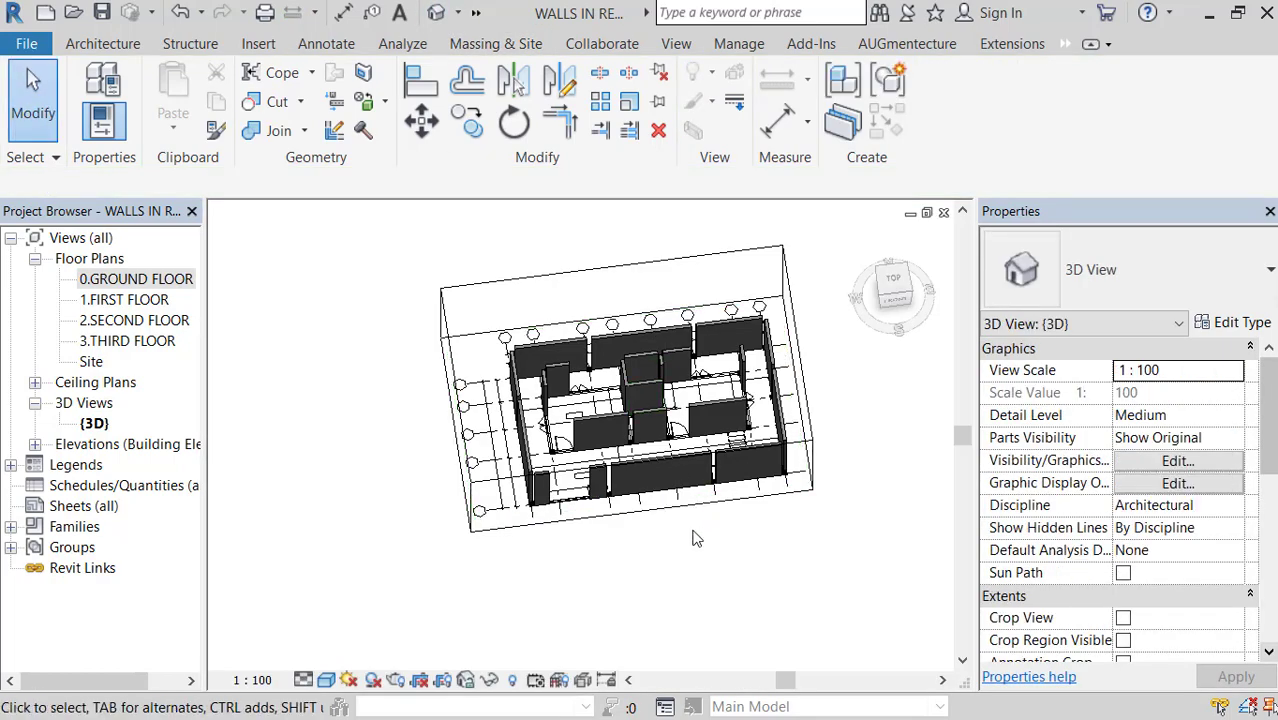
{"action": "middle_click_drag", "start_coordinate": [697, 539], "coordinate": [693, 516], "text": "shift"}
{"action": "scroll", "coordinate": [607, 450], "scroll_direction": "up", "scroll_amount": 5}
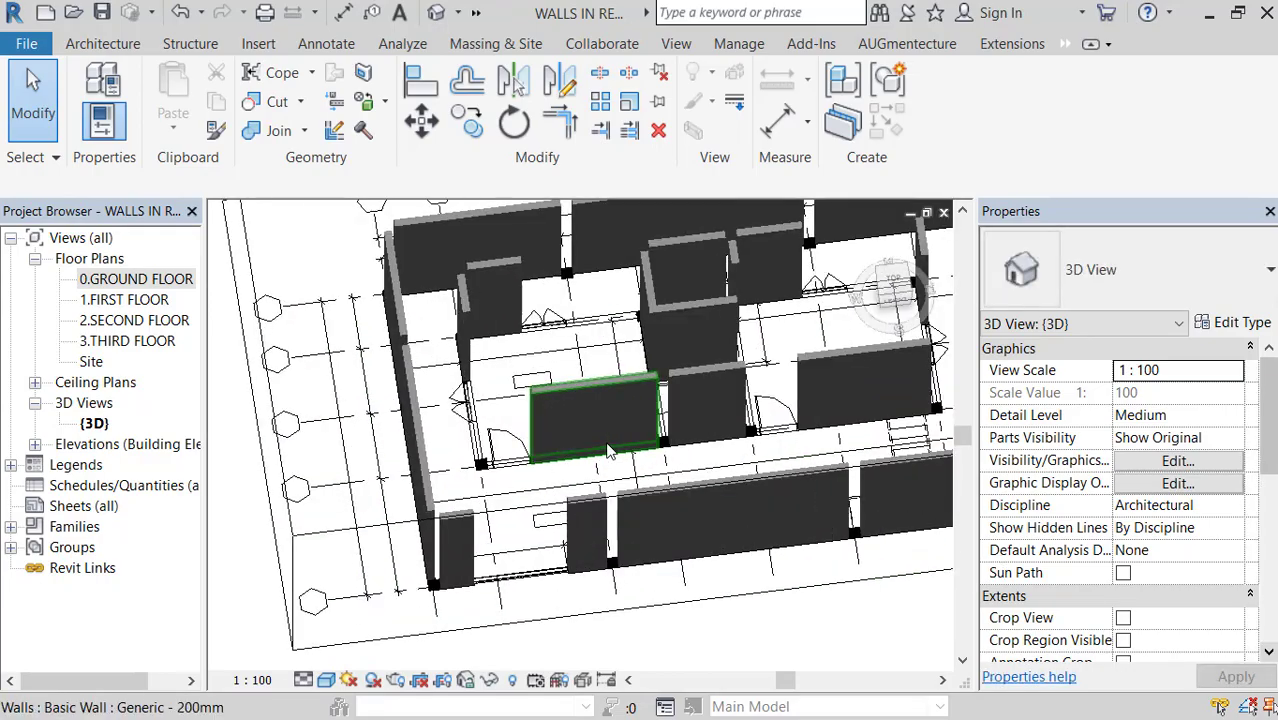
{"action": "scroll", "coordinate": [710, 458], "scroll_direction": "down", "scroll_amount": 5}
{"action": "mouse_move", "coordinate": [710, 458]}
{"action": "middle_mouse_down", "text": "shift"}
{"action": "mouse_move", "coordinate": [743, 525]}
{"action": "mouse_move", "coordinate": [590, 300]}
{"action": "mouse_move", "coordinate": [518, 538]}
{"action": "middle_mouse_up", "text": "shift"}
{"action": "scroll", "coordinate": [590, 300], "scroll_direction": "up", "scroll_amount": 5}
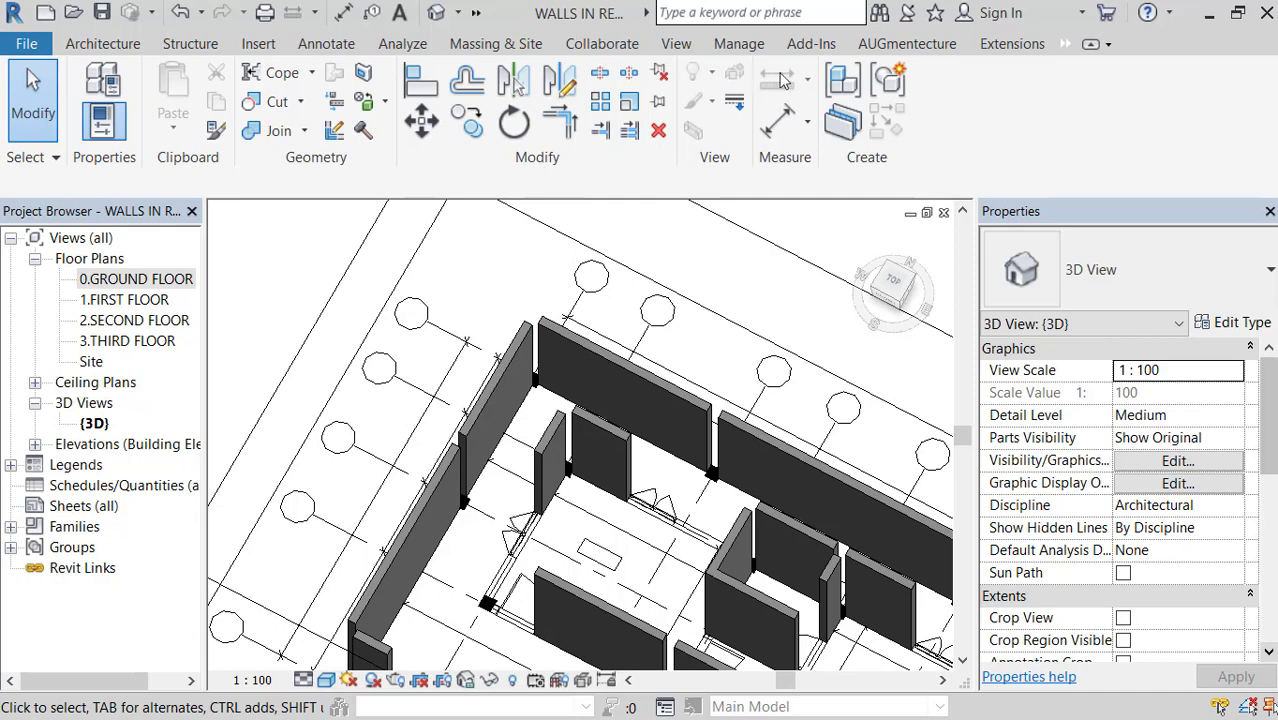
Trim the left outer wall to the top wall and join the two top walls with Trim/Extend to Corner.
{"action": "left_click", "coordinate": [557, 138]}
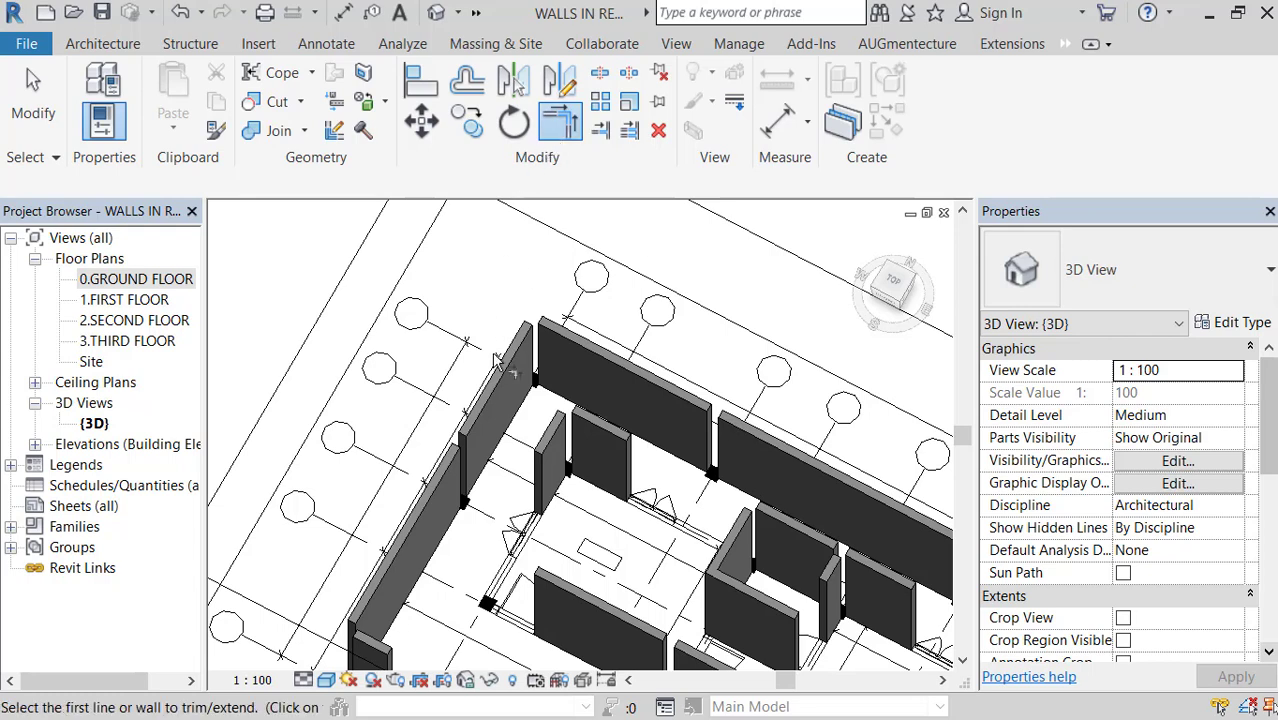
{"action": "left_click", "coordinate": [524, 362]}
{"action": "left_click", "coordinate": [573, 348]}
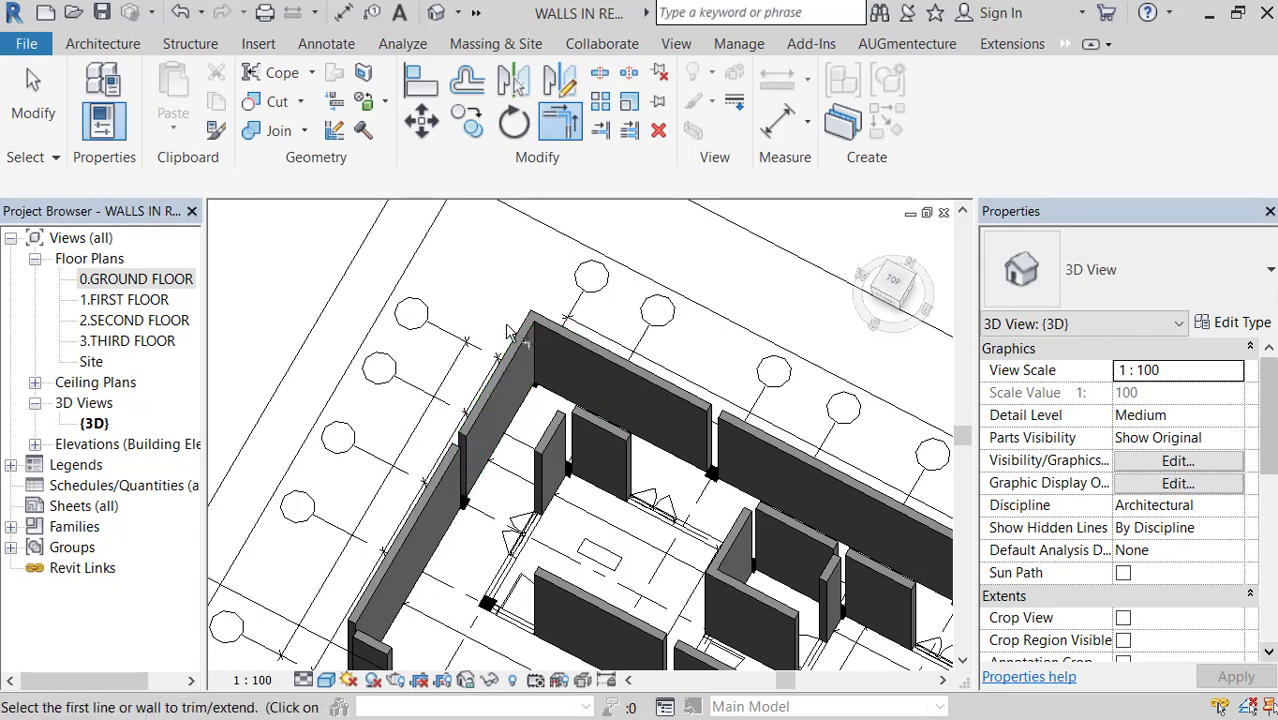
{"action": "scroll", "coordinate": [498, 324], "scroll_direction": "down", "scroll_amount": 3}
{"action": "left_click", "coordinate": [560, 350]}
{"action": "left_click", "coordinate": [697, 418]}
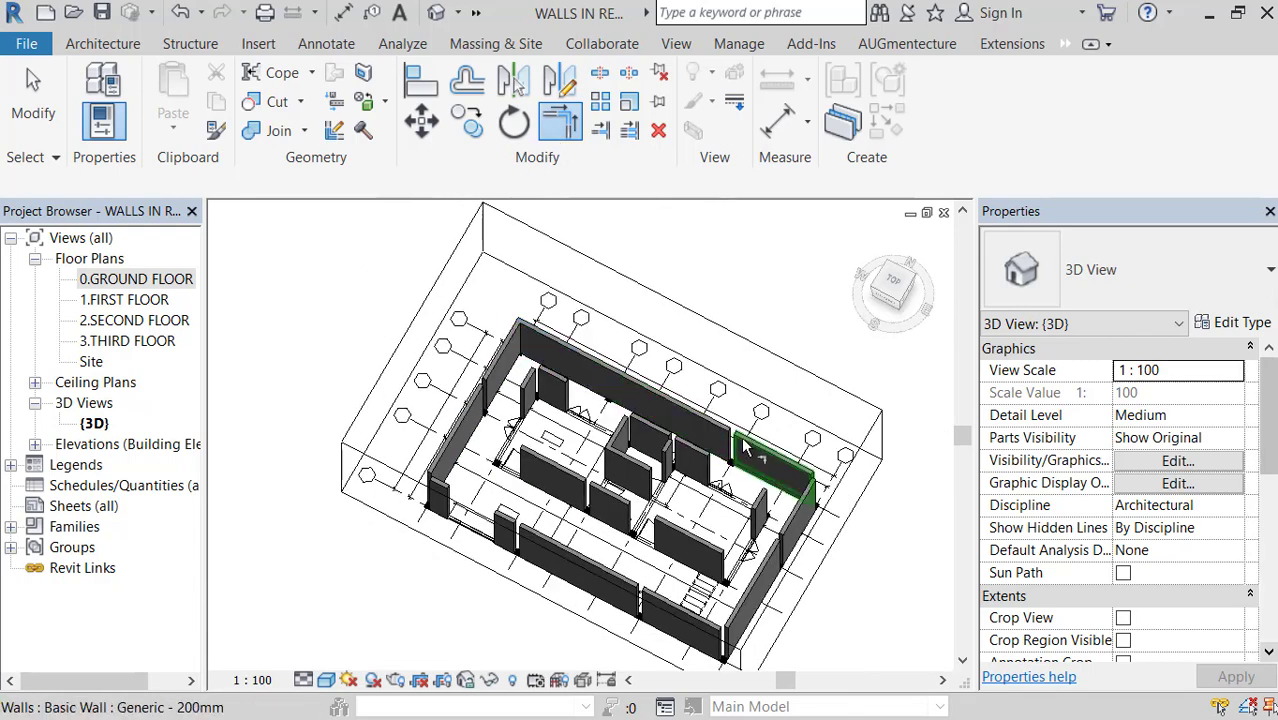
Close the remaining outer corners: right to bottom, bottom to left, left to top.
{"action": "left_click", "coordinate": [813, 505]}
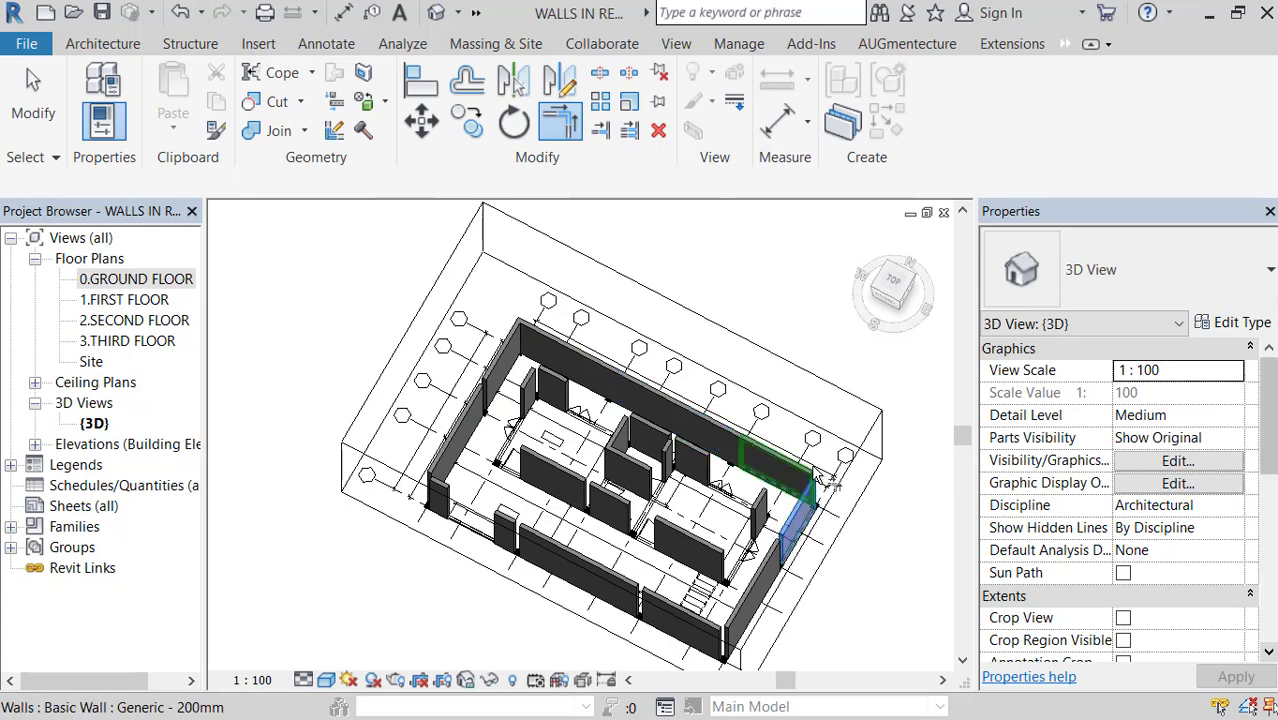
{"action": "left_click", "coordinate": [695, 615]}
{"action": "left_click", "coordinate": [521, 538]}
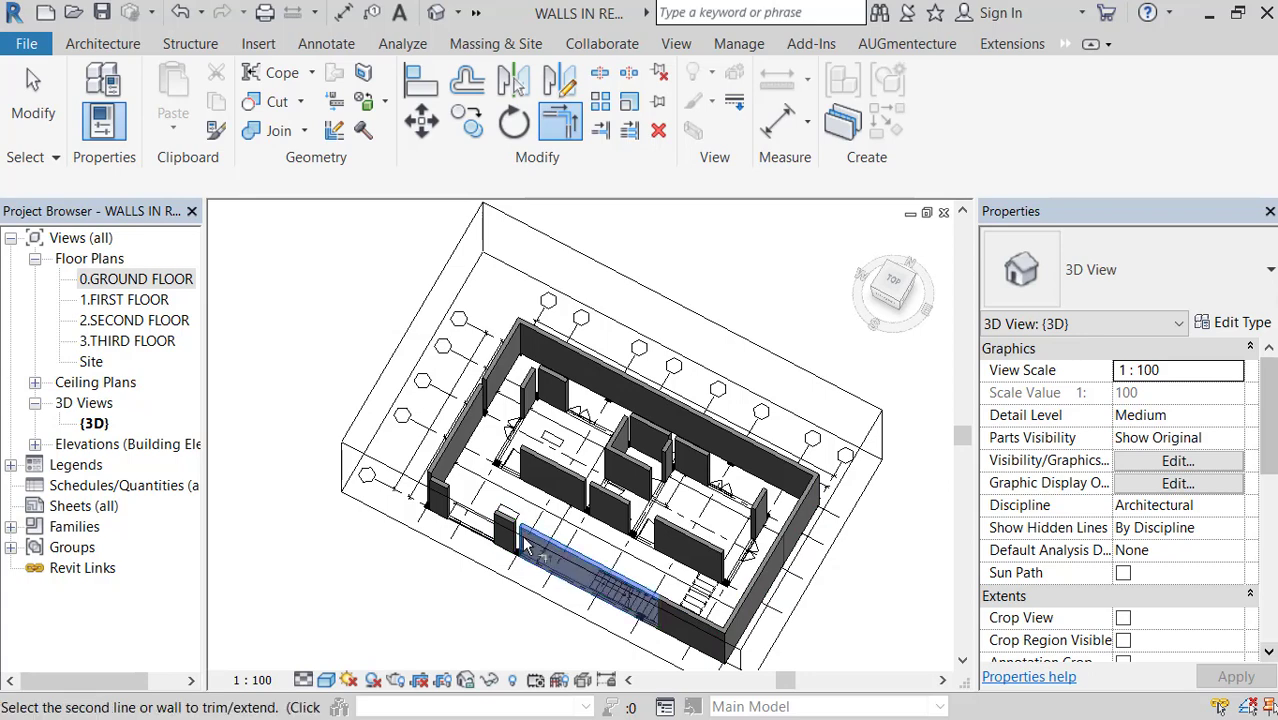
{"action": "left_click", "coordinate": [443, 497]}
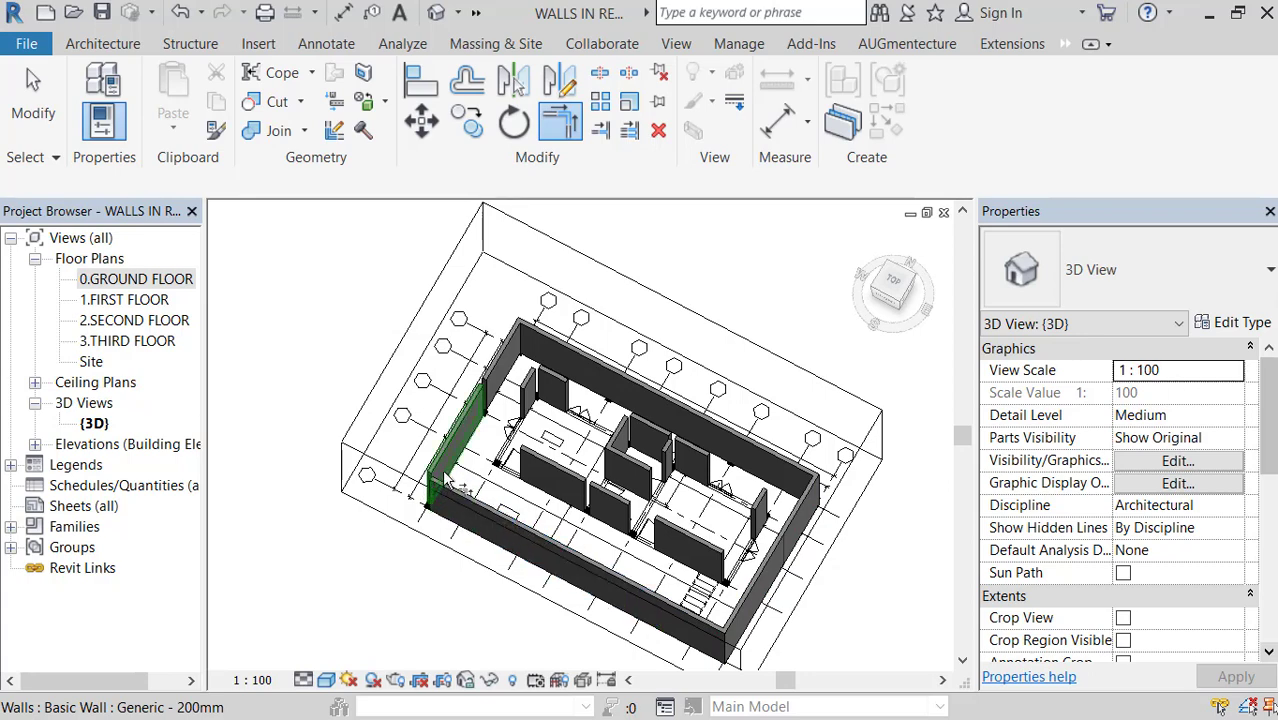
{"action": "left_click", "coordinate": [478, 410]}
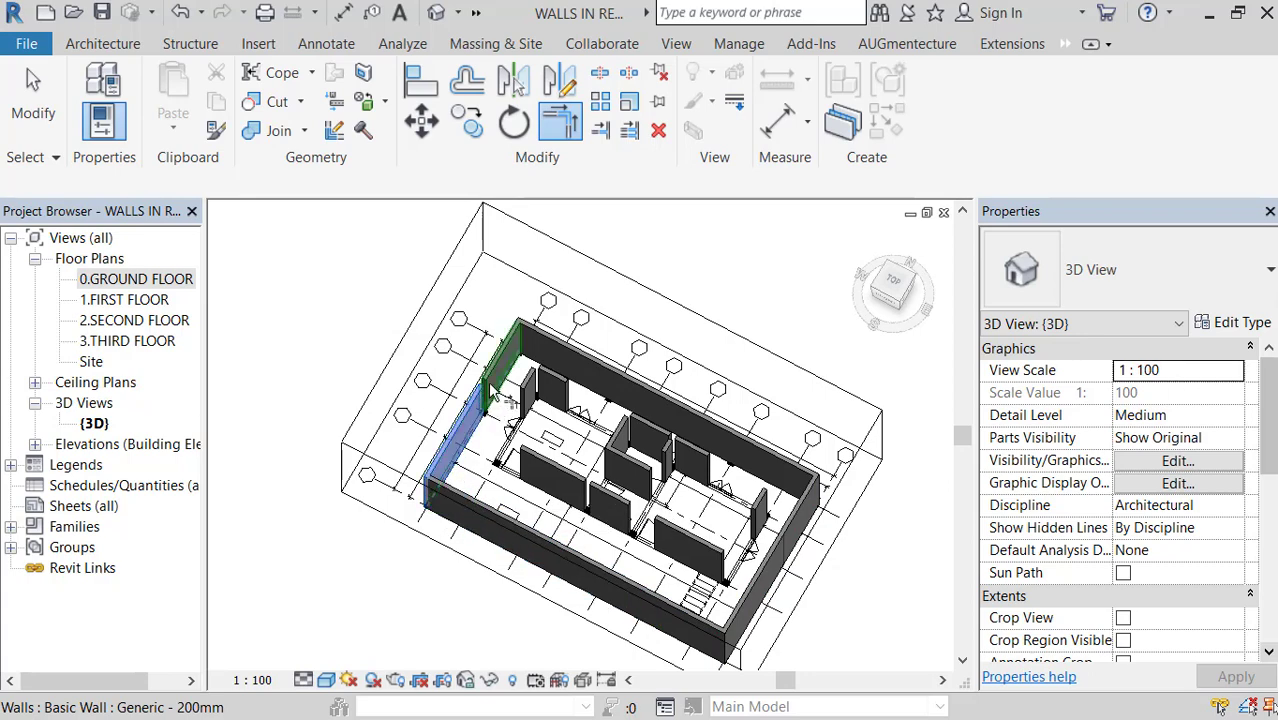
{"action": "left_click", "coordinate": [515, 385]}
{"action": "scroll", "coordinate": [515, 385], "scroll_direction": "up", "scroll_amount": 3}
{"action": "scroll", "coordinate": [515, 385], "scroll_direction": "up", "scroll_amount": 2}
Extend the interior walls to meet the lower wall and their neighbouring walls.
{"action": "left_click", "coordinate": [503, 390]}
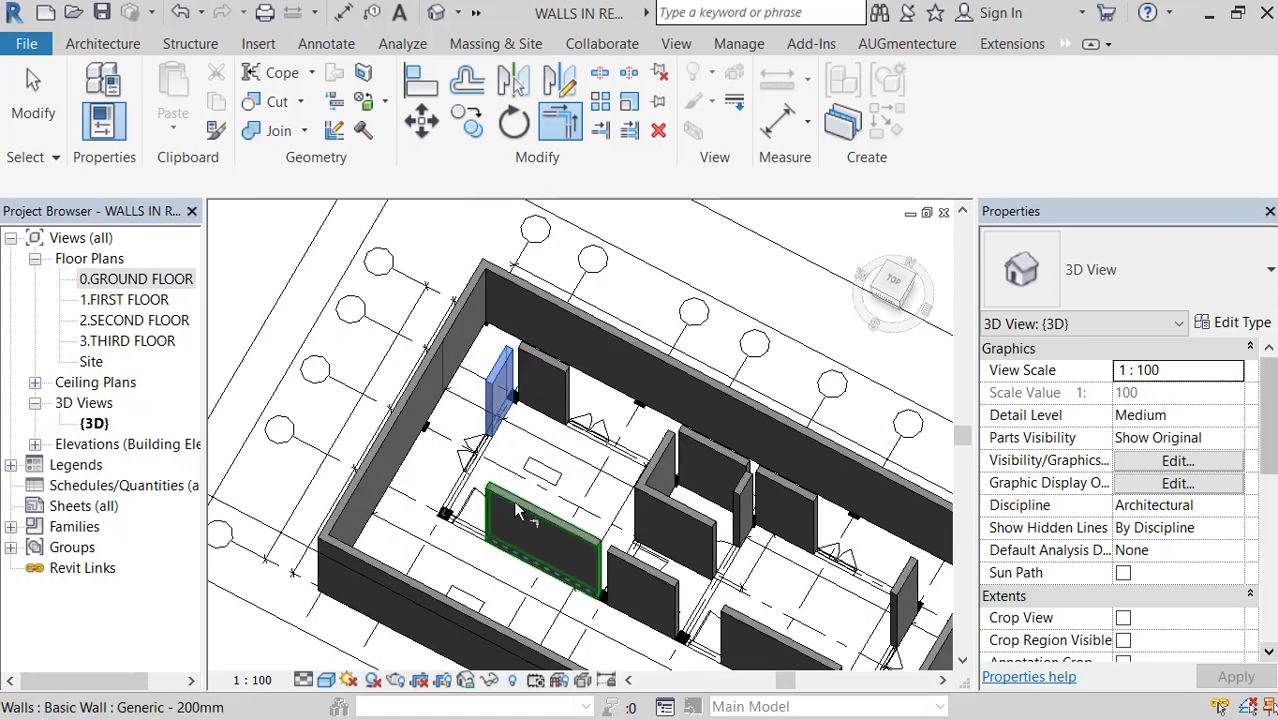
{"action": "left_click", "coordinate": [520, 512]}
{"action": "left_click", "coordinate": [541, 402]}
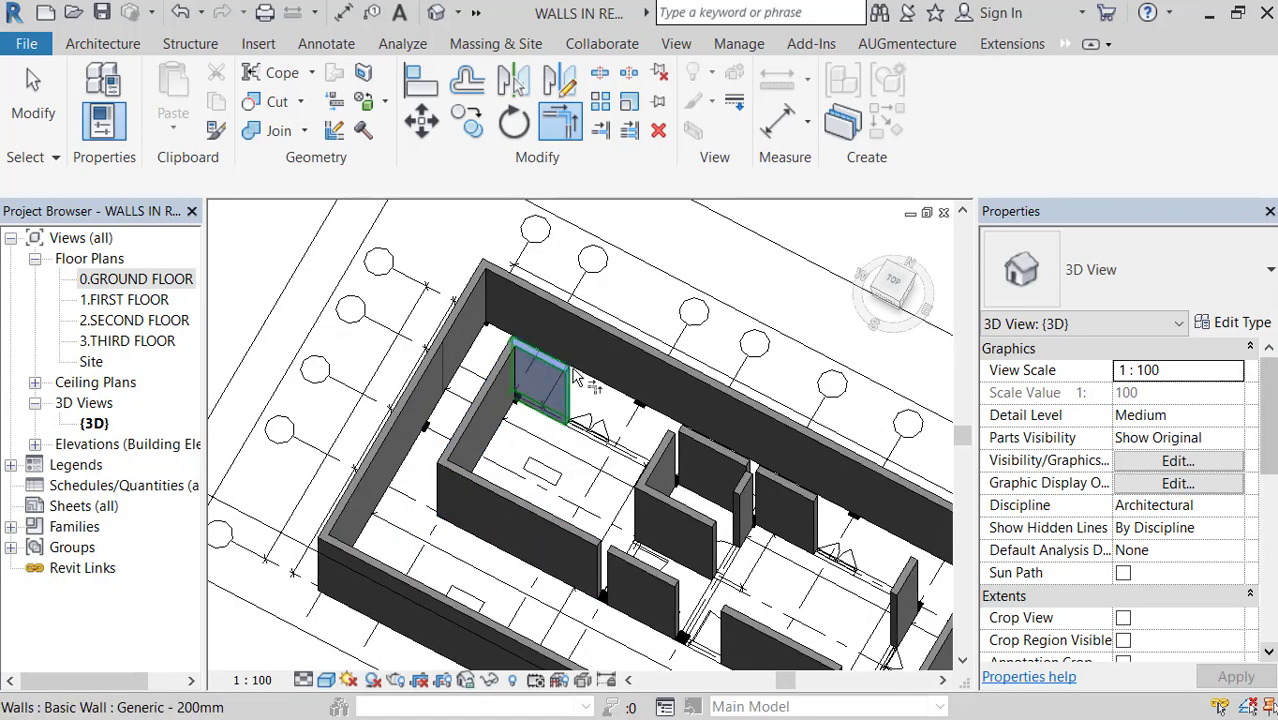
{"action": "left_click", "coordinate": [706, 450]}
{"action": "scroll", "coordinate": [608, 398], "scroll_direction": "down", "scroll_amount": 2}
{"action": "scroll", "coordinate": [608, 398], "scroll_direction": "down", "scroll_amount": 2}
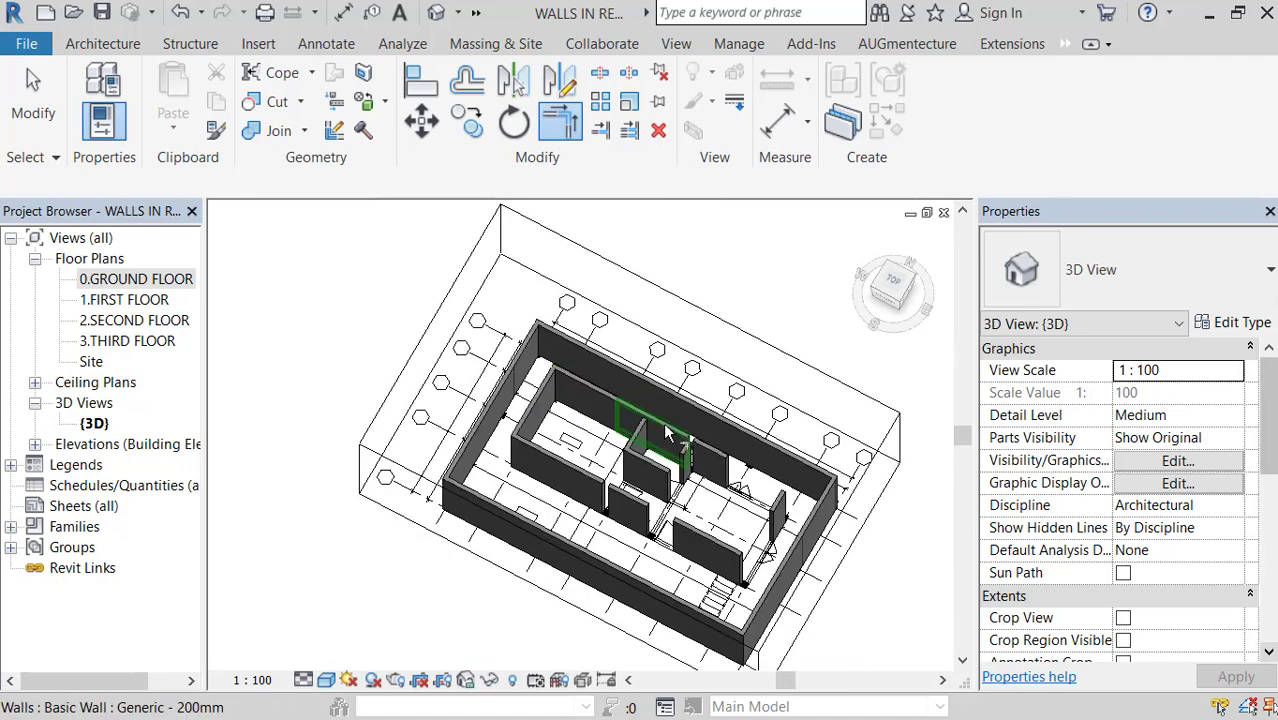
{"action": "left_click", "coordinate": [713, 452]}
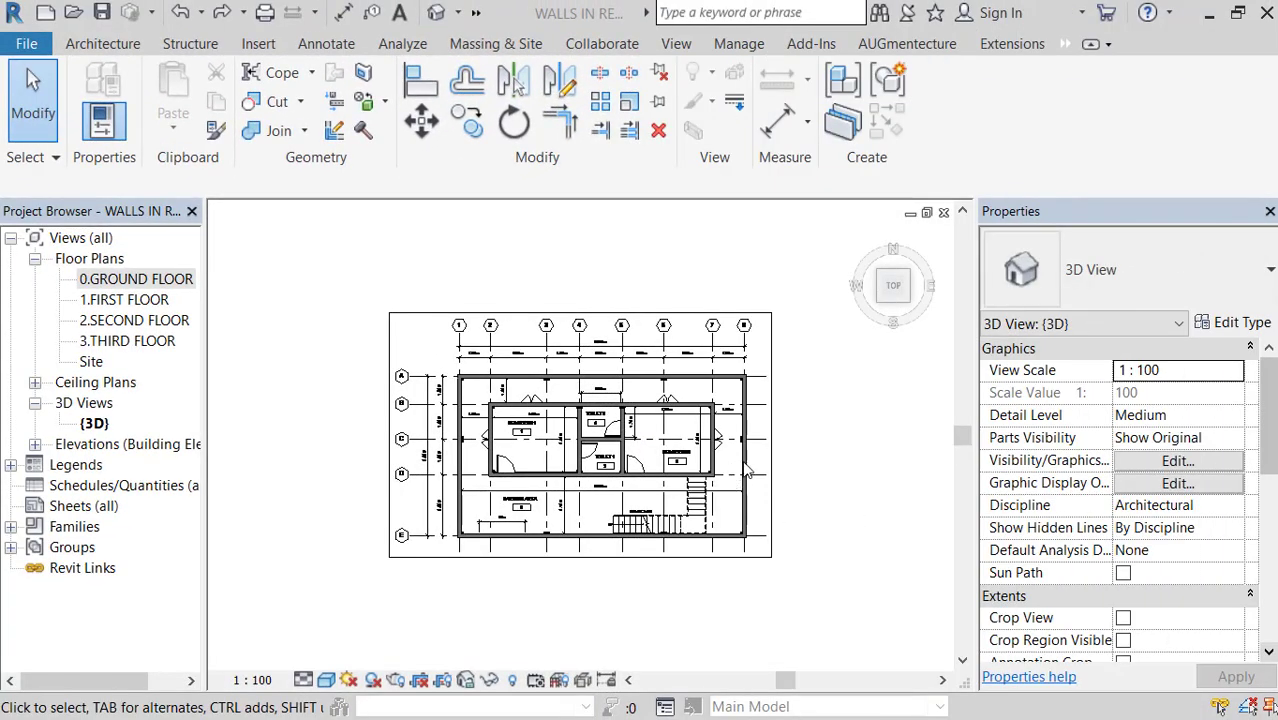
Select the section box and orbit the 3D model through top-down and oblique views of the joined walls.
{"action": "middle_click_drag", "start_coordinate": [827, 571], "coordinate": [780, 360], "text": "shift"}
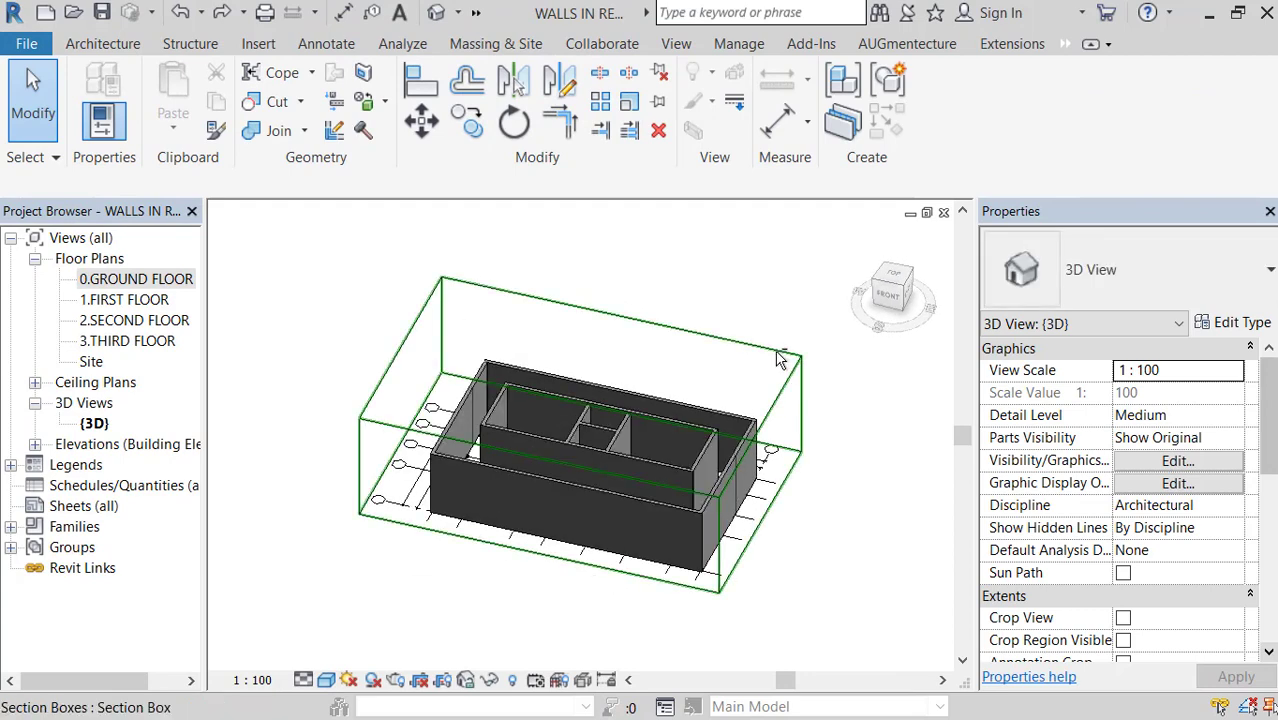
{"action": "left_click", "coordinate": [785, 407]}
{"action": "middle_click_drag", "start_coordinate": [785, 407], "coordinate": [762, 418], "text": "shift"}
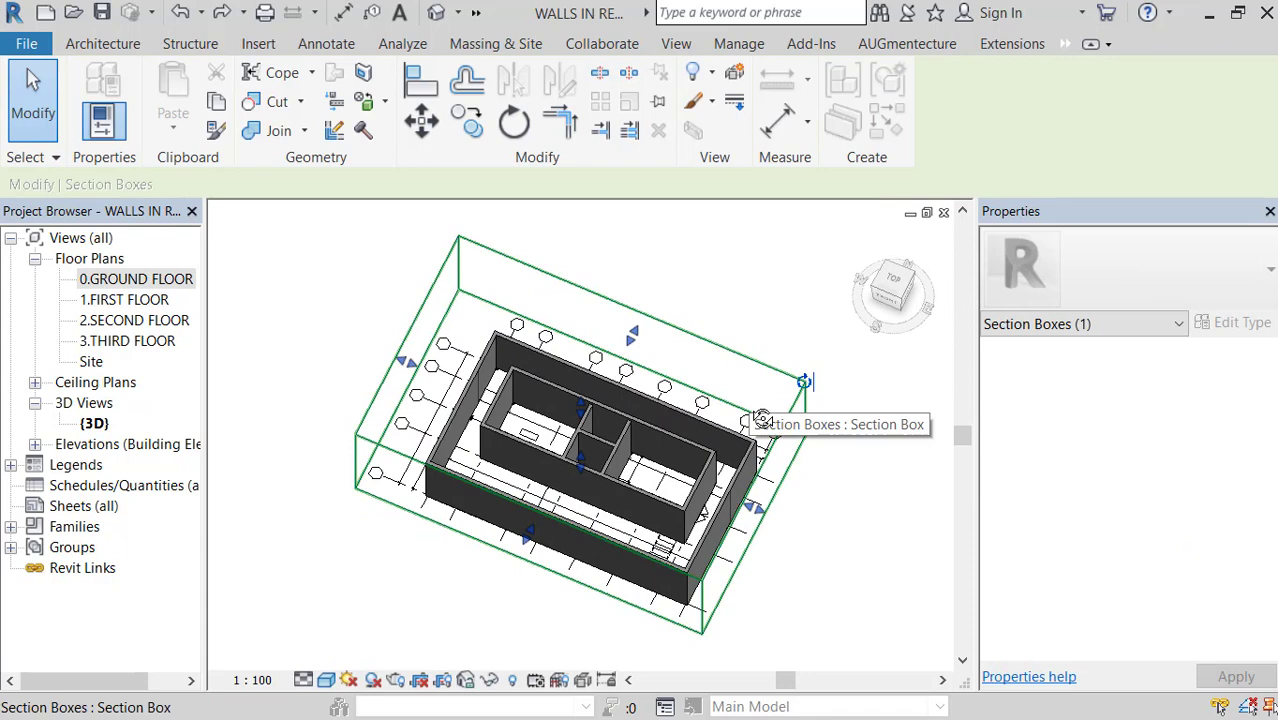
{"action": "mouse_move", "coordinate": [762, 418]}
{"action": "middle_mouse_down", "text": "shift"}
{"action": "mouse_move", "coordinate": [803, 530]}
{"action": "mouse_move", "coordinate": [853, 373]}
{"action": "middle_mouse_up", "text": "shift"}
{"action": "scroll", "coordinate": [741, 508], "scroll_direction": "up", "scroll_amount": 4}
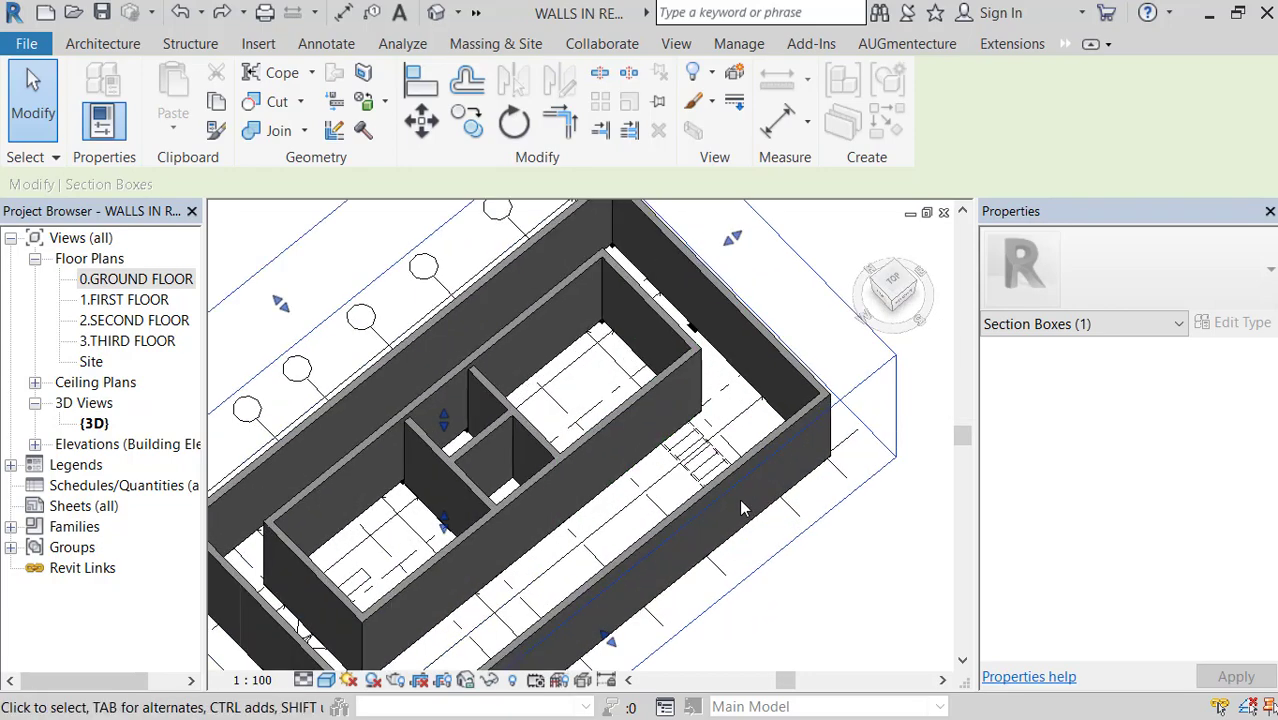
{"action": "middle_click_drag", "start_coordinate": [741, 508], "coordinate": [778, 438], "text": "shift"}
{"action": "mouse_move", "coordinate": [615, 522]}
{"action": "middle_mouse_down", "text": "shift"}
{"action": "mouse_move", "coordinate": [580, 458]}
{"action": "mouse_move", "coordinate": [559, 448]}
{"action": "mouse_move", "coordinate": [645, 514]}
{"action": "mouse_move", "coordinate": [794, 489]}
{"action": "mouse_move", "coordinate": [830, 505]}
{"action": "middle_mouse_up", "text": "shift"}
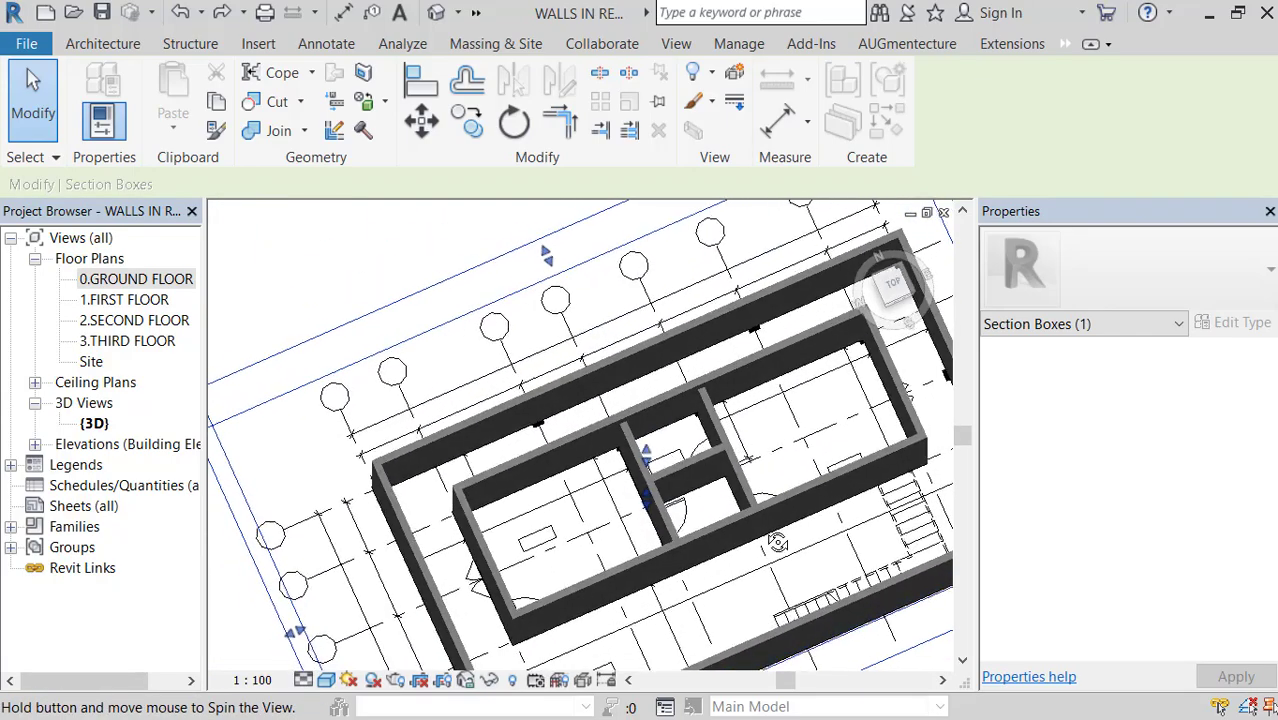